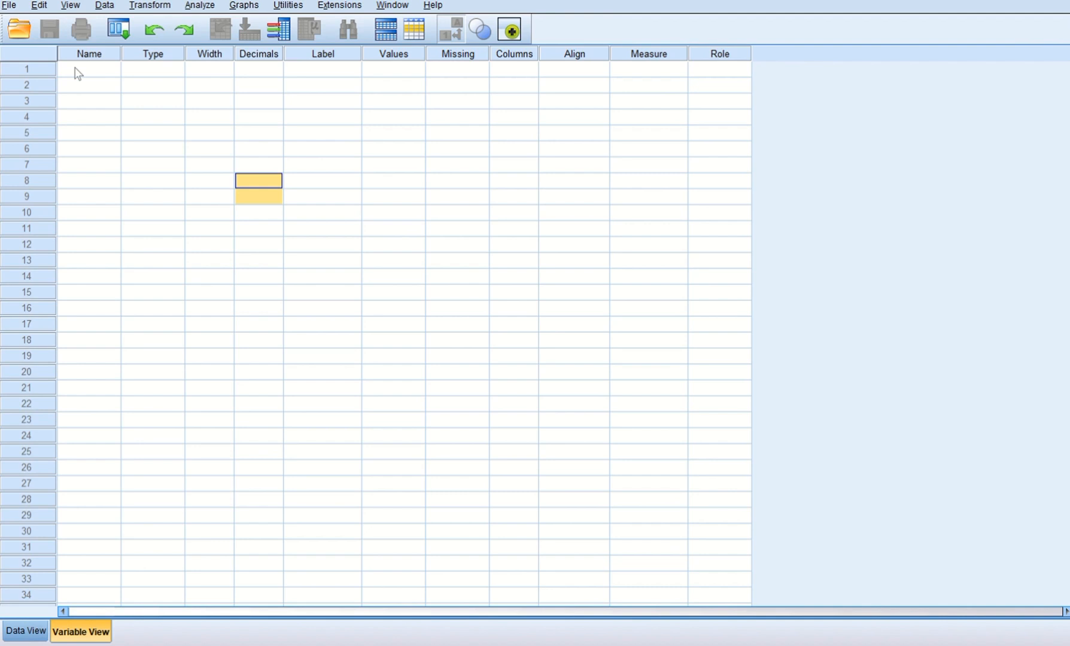
- Name the first variable childrenno and the second variable gender
{"action": "left_click", "coordinate": [78, 70]}
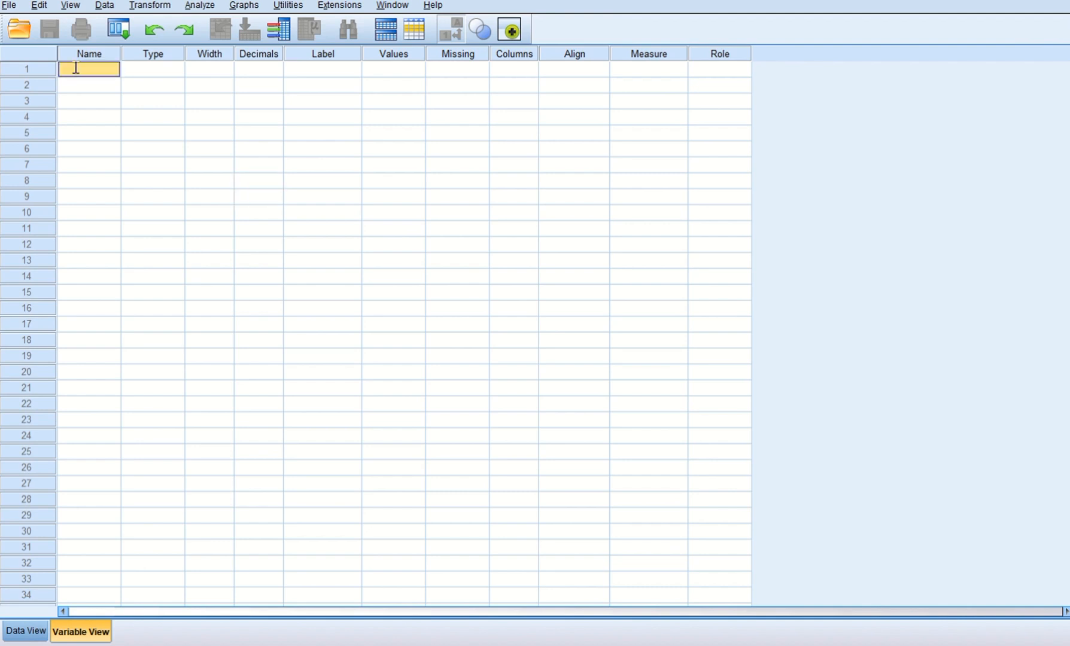
{"action": "type", "text": "childrenno"}
{"action": "left_click", "coordinate": [88, 88]}
{"action": "type", "text": "gende"}
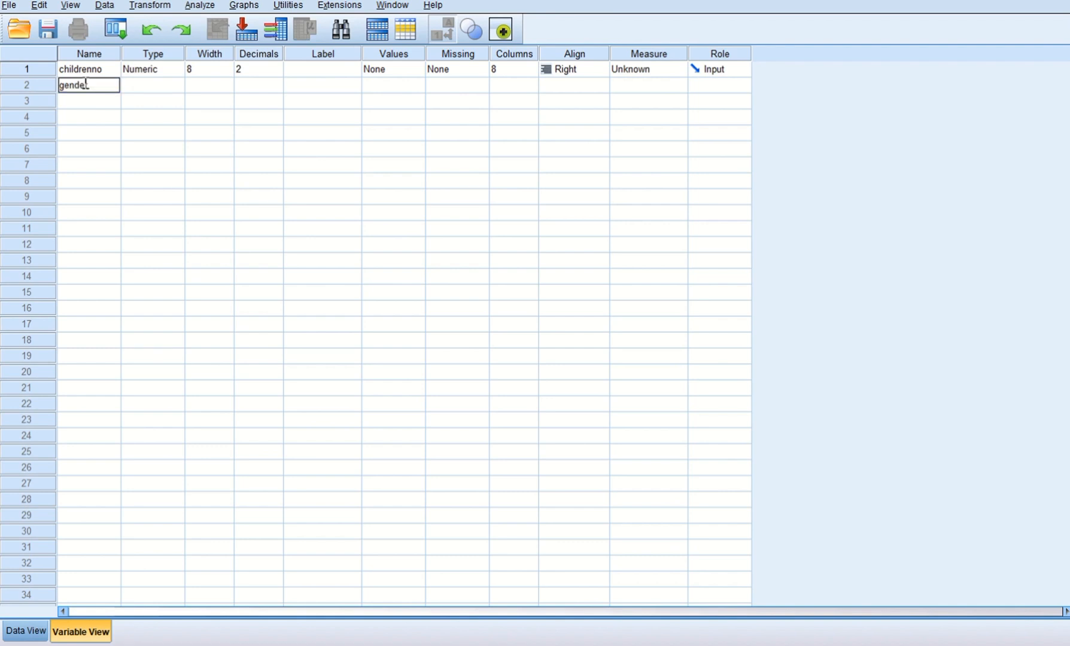
{"action": "type", "text": "r"}
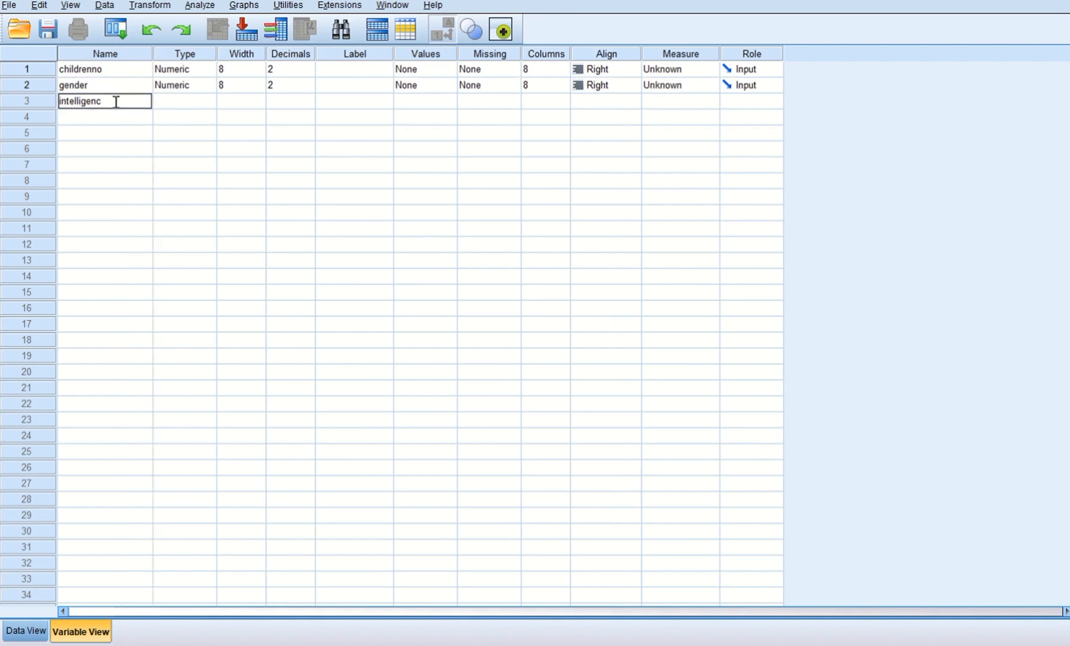
- Try to name the third variable after the intelligence test score, with a space in the name
{"action": "type", "text": "ce ts"}
{"action": "left_click", "coordinate": [109, 120]}
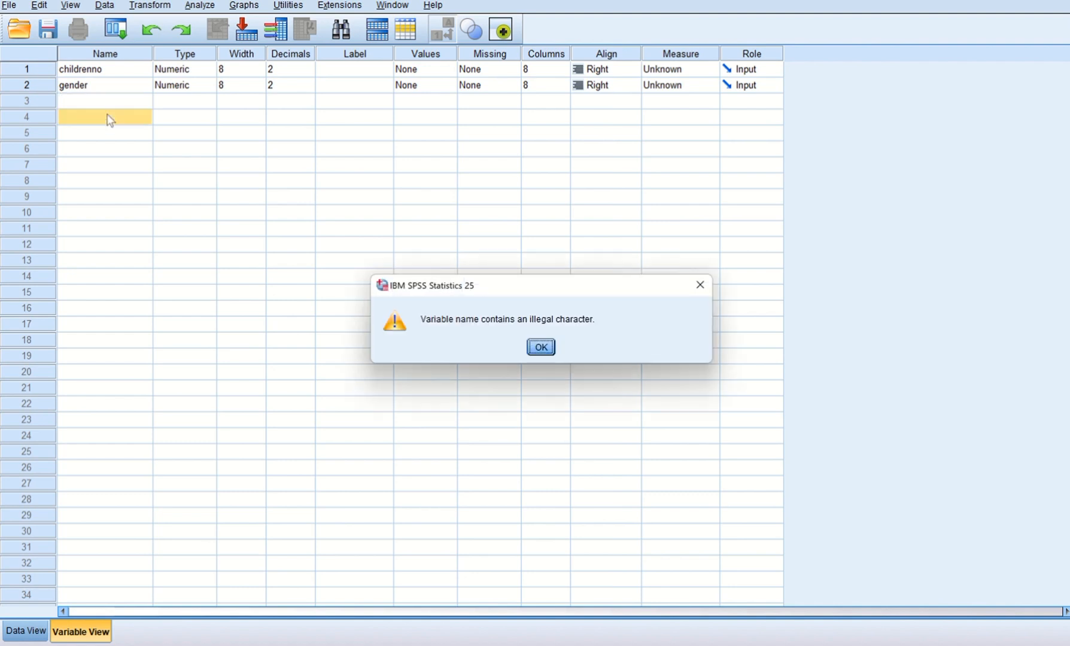
{"action": "left_click", "coordinate": [541, 348]}
- Name the third variable ITC and the fourth variable marksinexam
{"action": "left_click", "coordinate": [76, 101]}
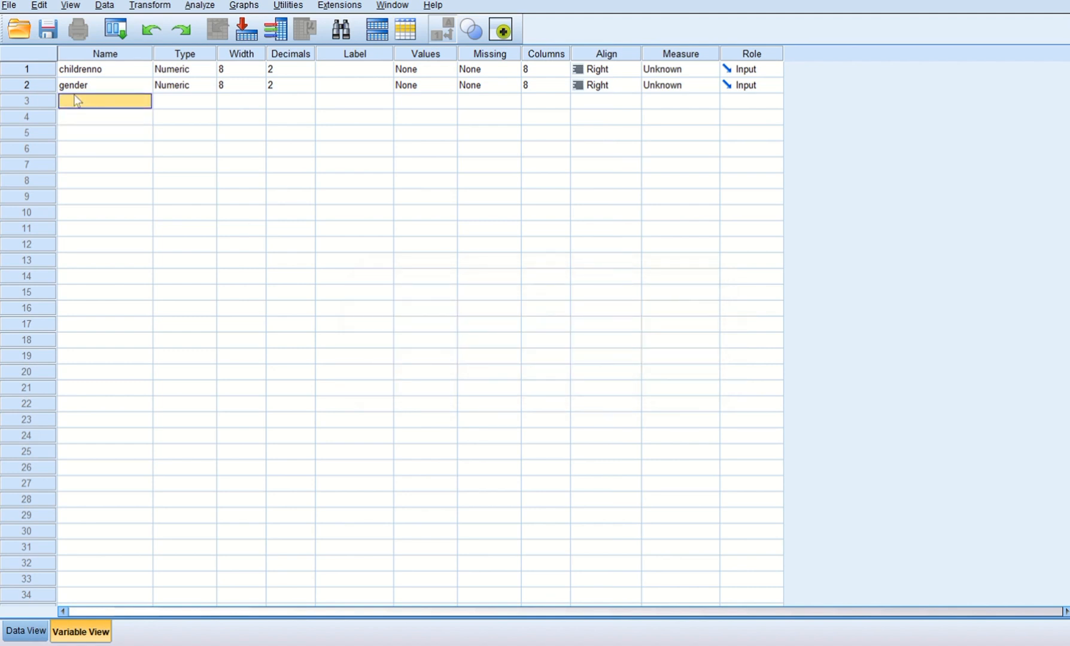
{"action": "type", "text": "intell"}
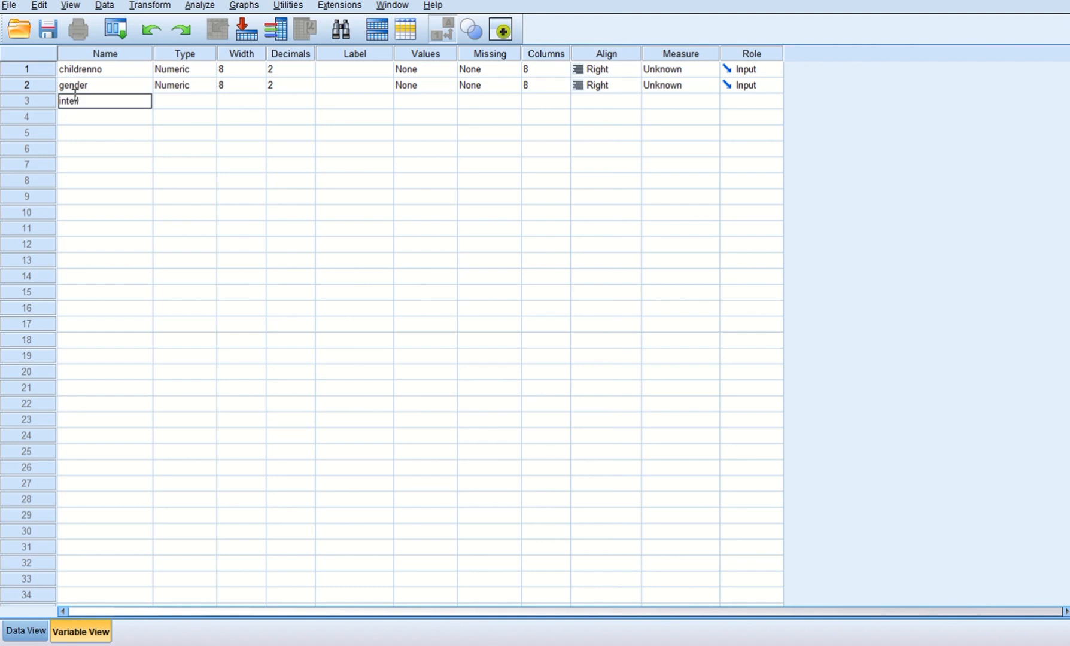
{"action": "type", "text": "ige"}
{"action": "type", "text": "IT"}
{"action": "type", "text": "C"}
{"action": "left_click", "coordinate": [84, 120]}
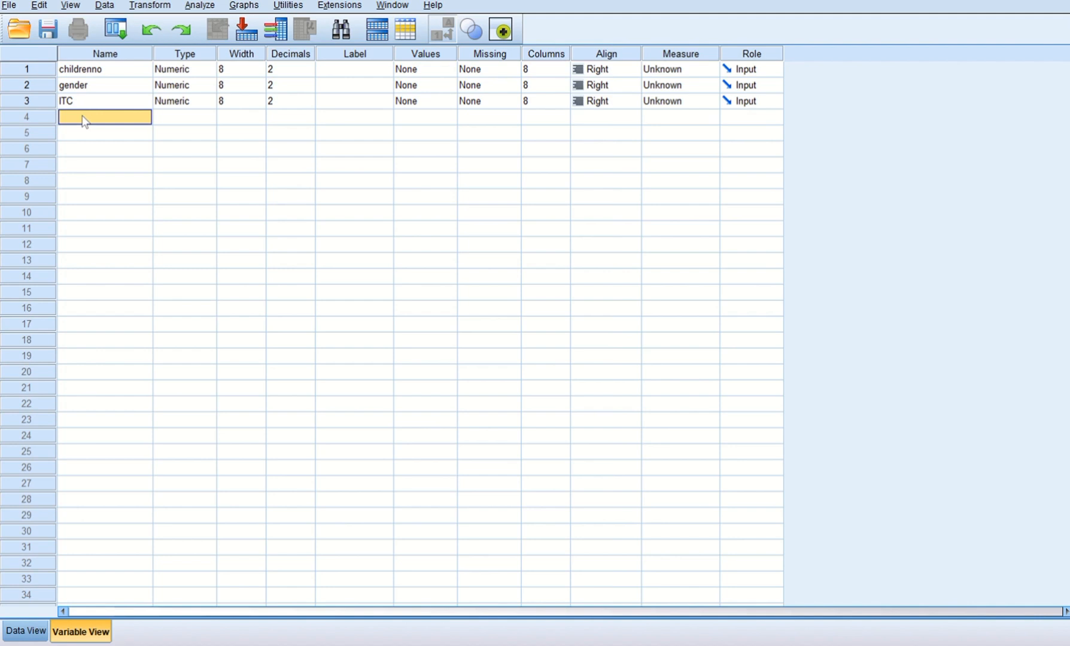
{"action": "type", "text": "marksin"}
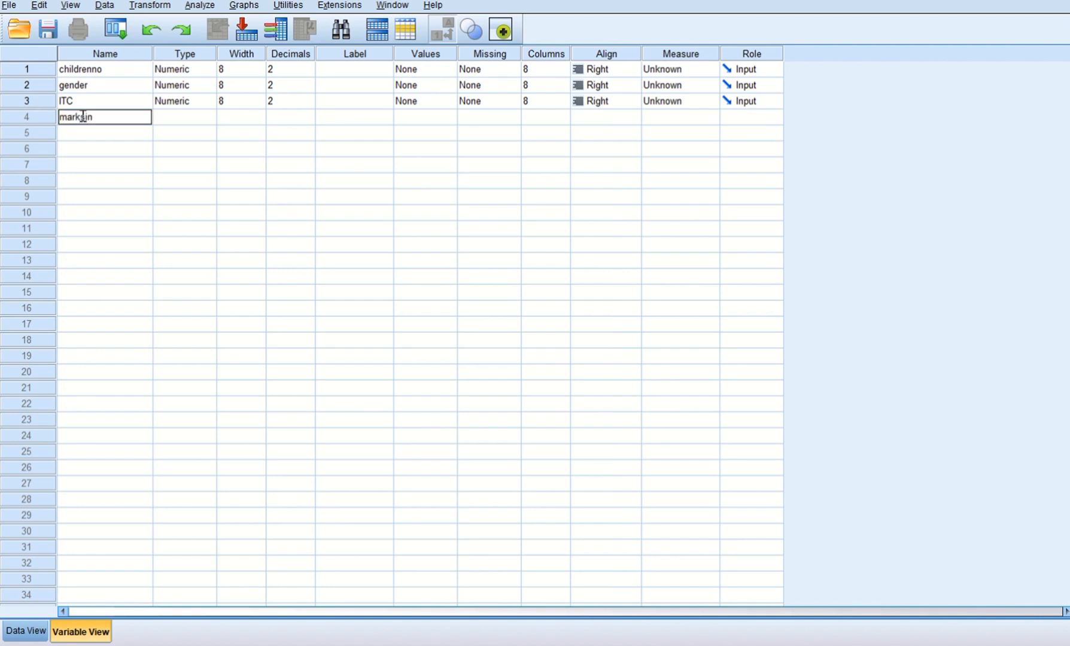
{"action": "type", "text": "exam"}
- Rename the third variable as ITS
{"action": "left_click", "coordinate": [172, 73]}
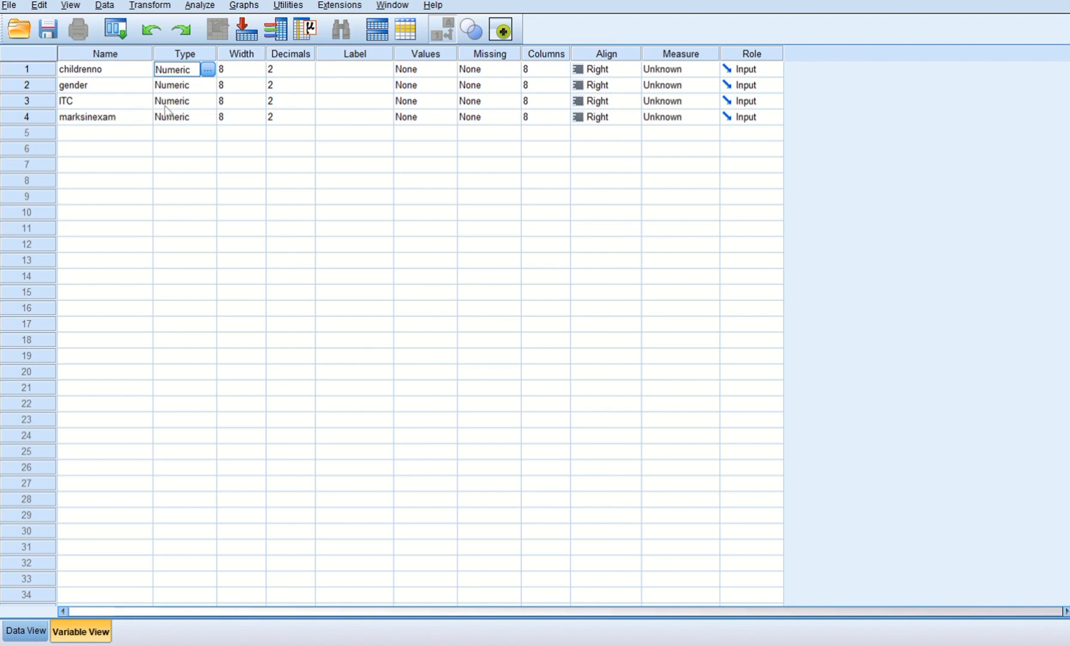
{"action": "left_click", "coordinate": [84, 103]}
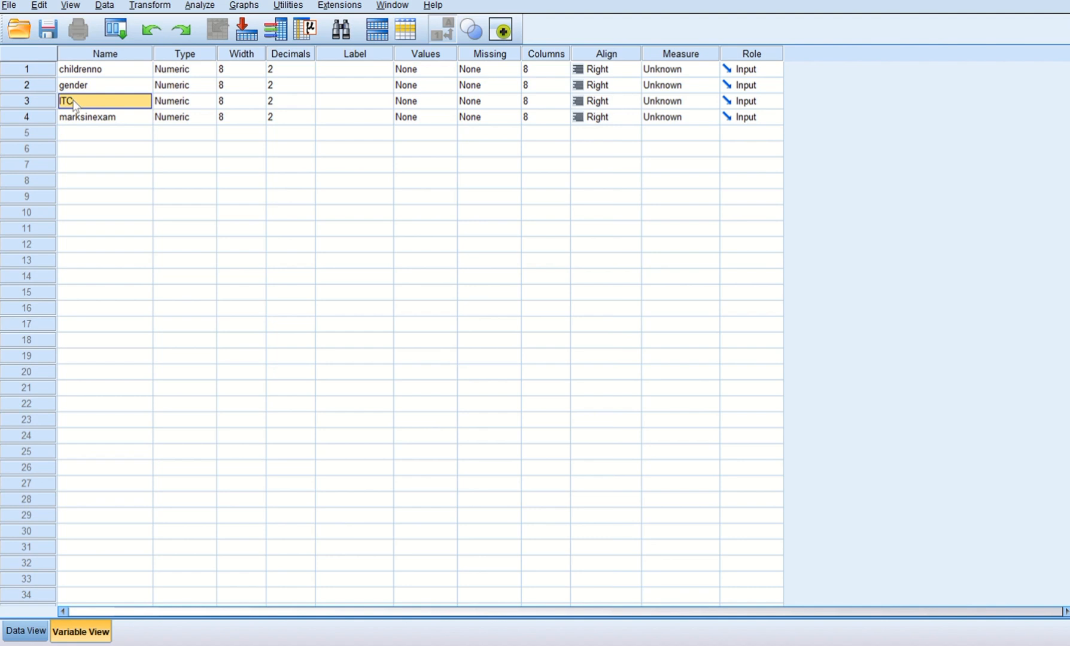
{"action": "type", "text": "ITS"}
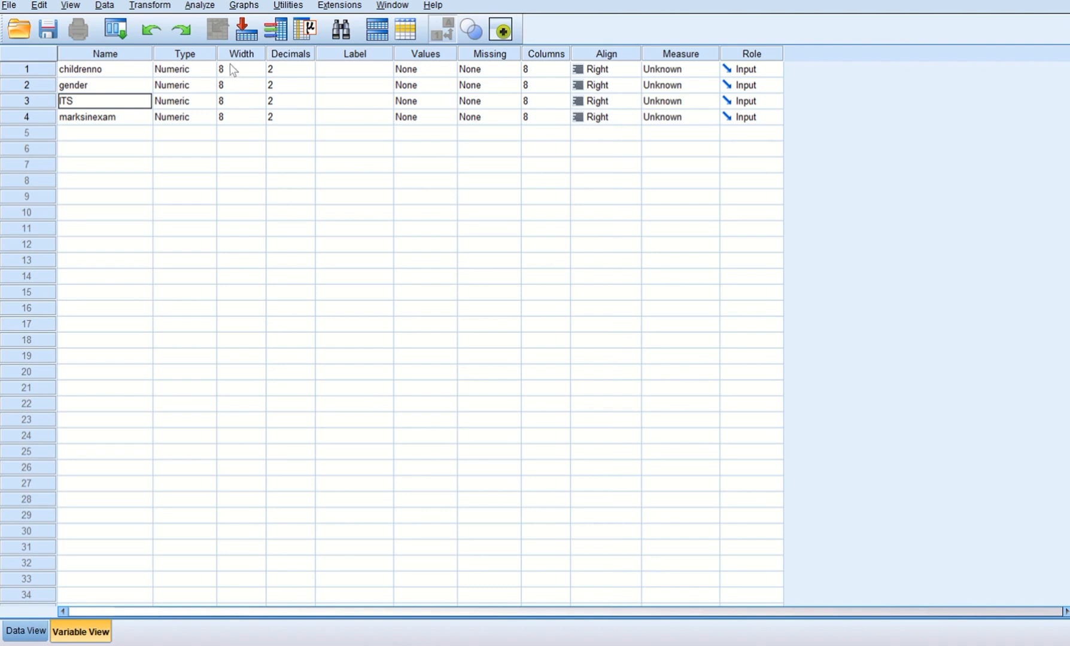
- Set the decimals to 0 for all four variables
{"action": "left_click", "coordinate": [276, 71]}
{"action": "type", "text": "0"}
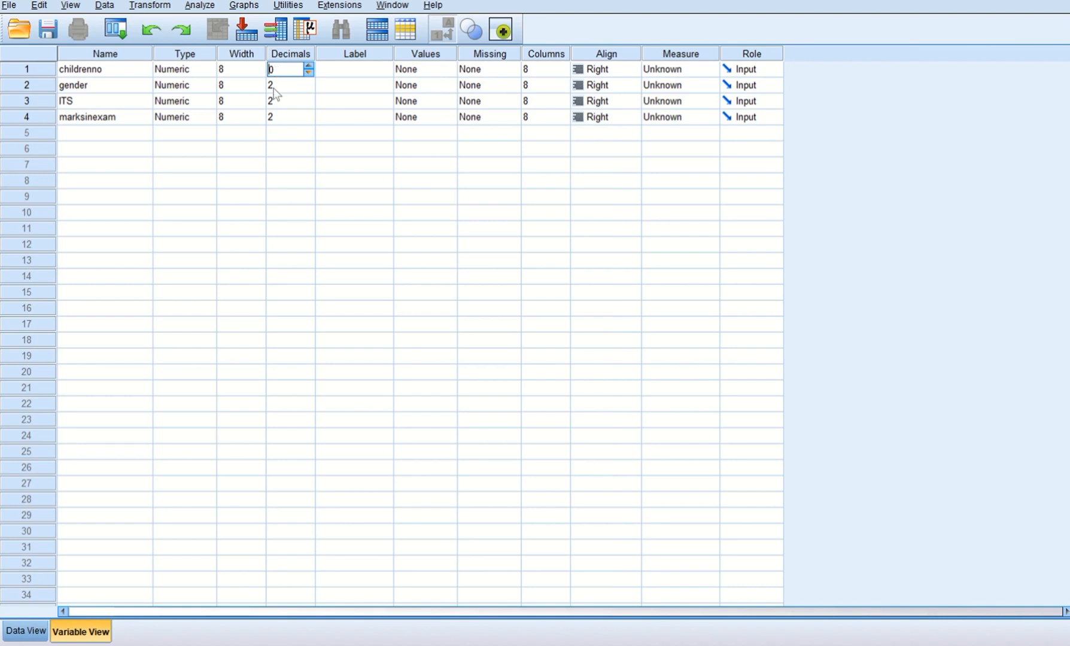
{"action": "left_click", "coordinate": [274, 85]}
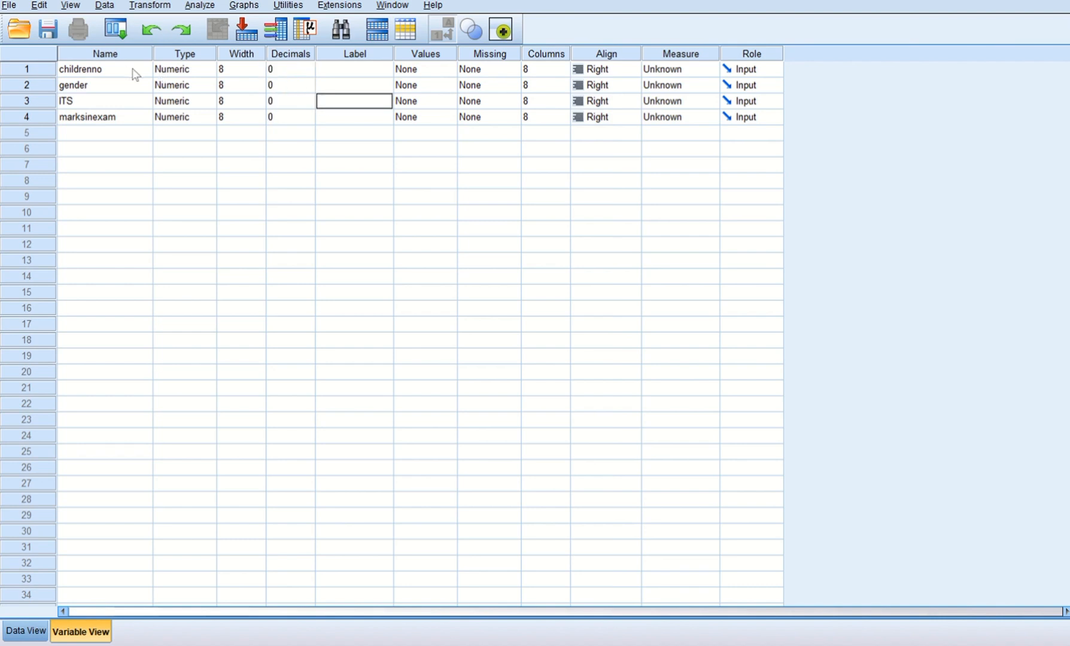
- Give the childrenno variable the label "children number"
{"action": "left_click", "coordinate": [318, 73]}
{"action": "type", "text": "children"}
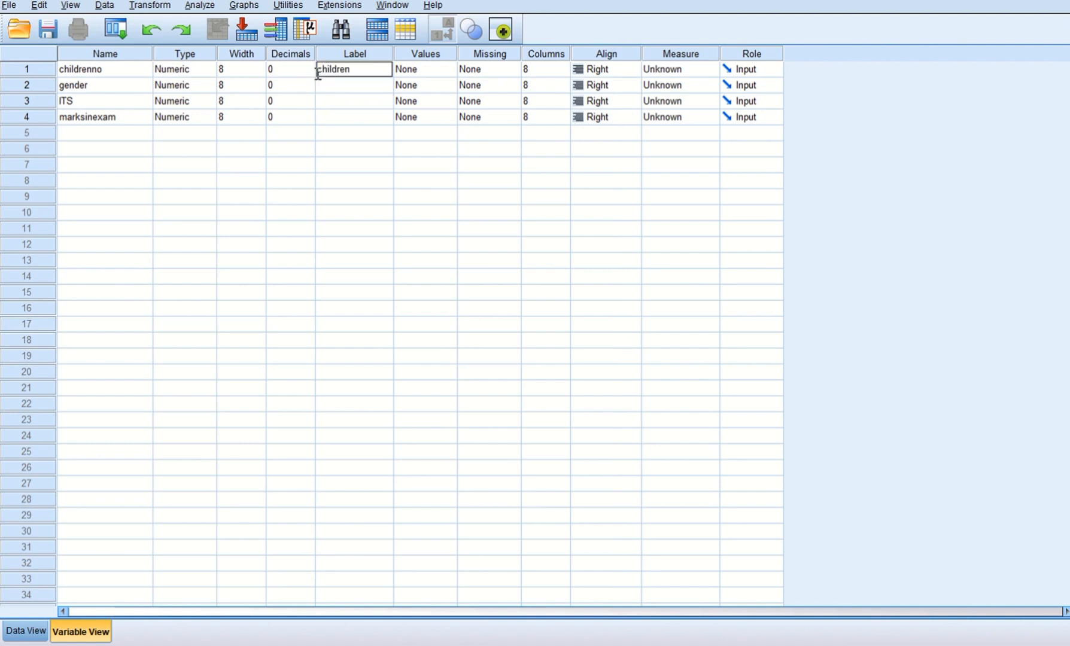
{"action": "type", "text": " number"}
- Label the ITS variable "intelligence test score" and the marksinexam variable "marks in examination"
{"action": "left_click", "coordinate": [345, 101]}
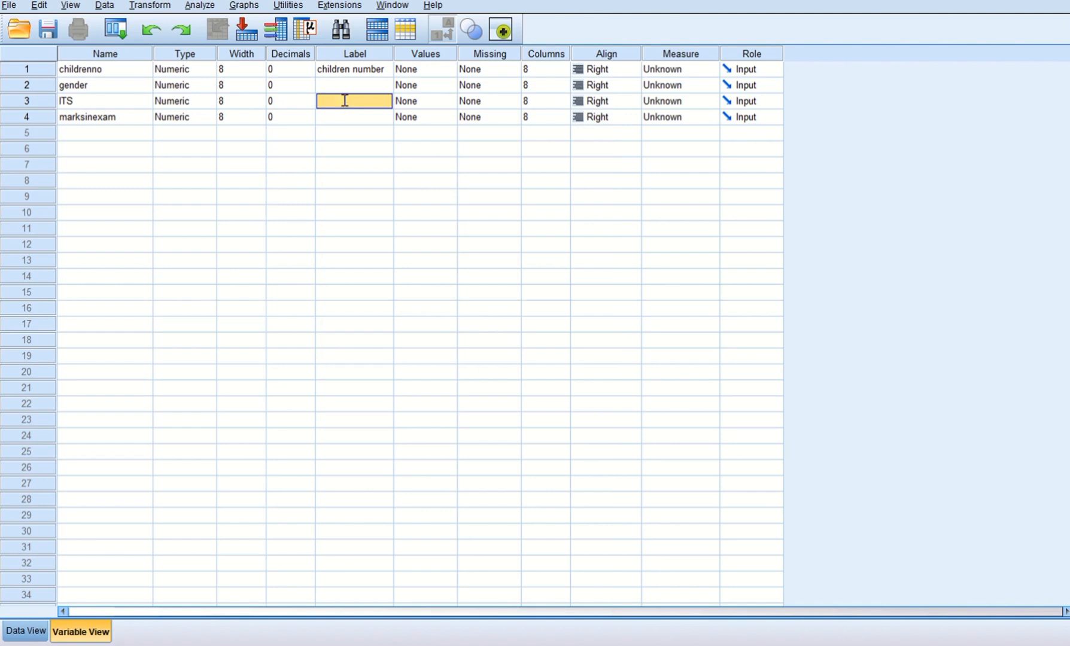
{"action": "type", "text": "in"}
{"action": "type", "text": "telligence"}
{"action": "type", "text": " tes"}
{"action": "type", "text": "t score"}
{"action": "left_click", "coordinate": [348, 117]}
{"action": "type", "text": "mar"}
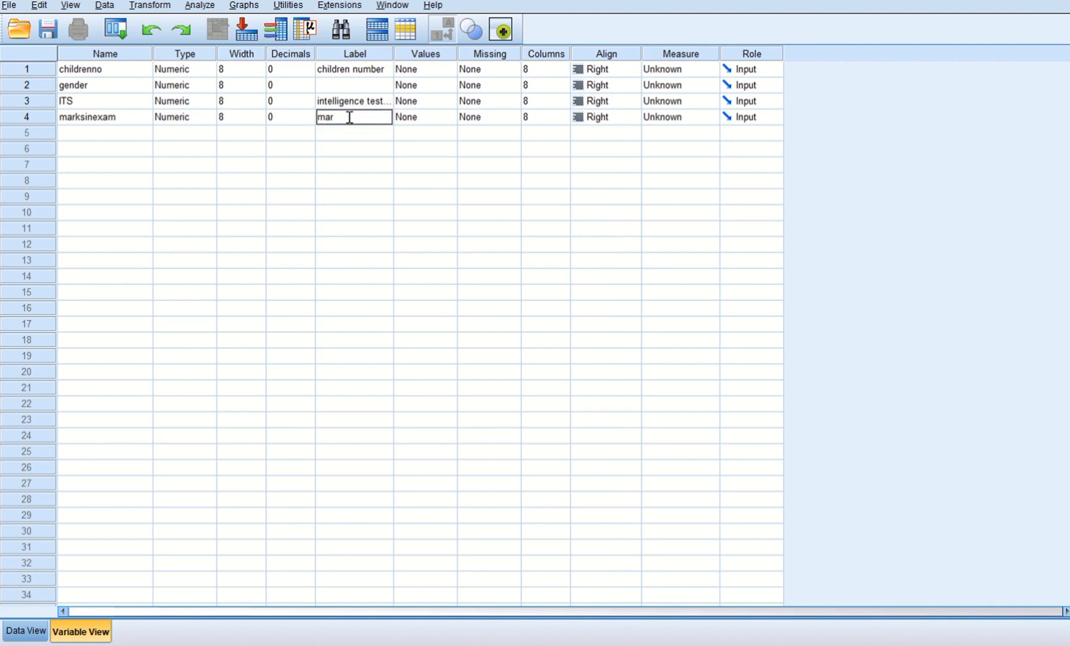
{"action": "type", "text": "ks in examination"}
- Add the value label 1 = "male" for the gender variable
{"action": "left_click", "coordinate": [432, 86]}
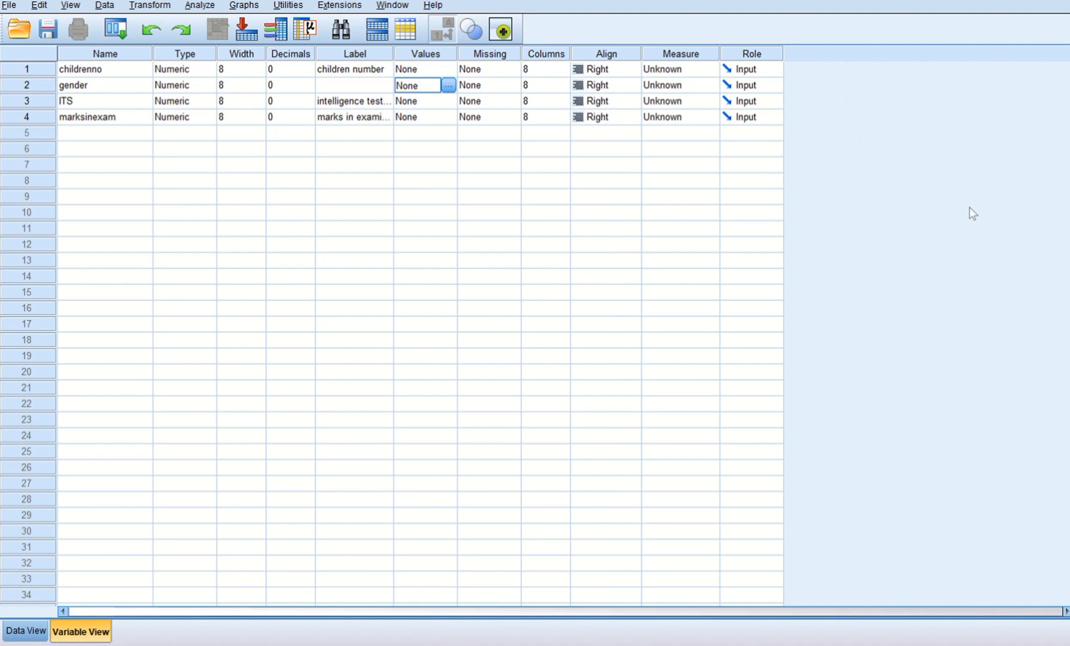
{"action": "left_click", "coordinate": [452, 88]}
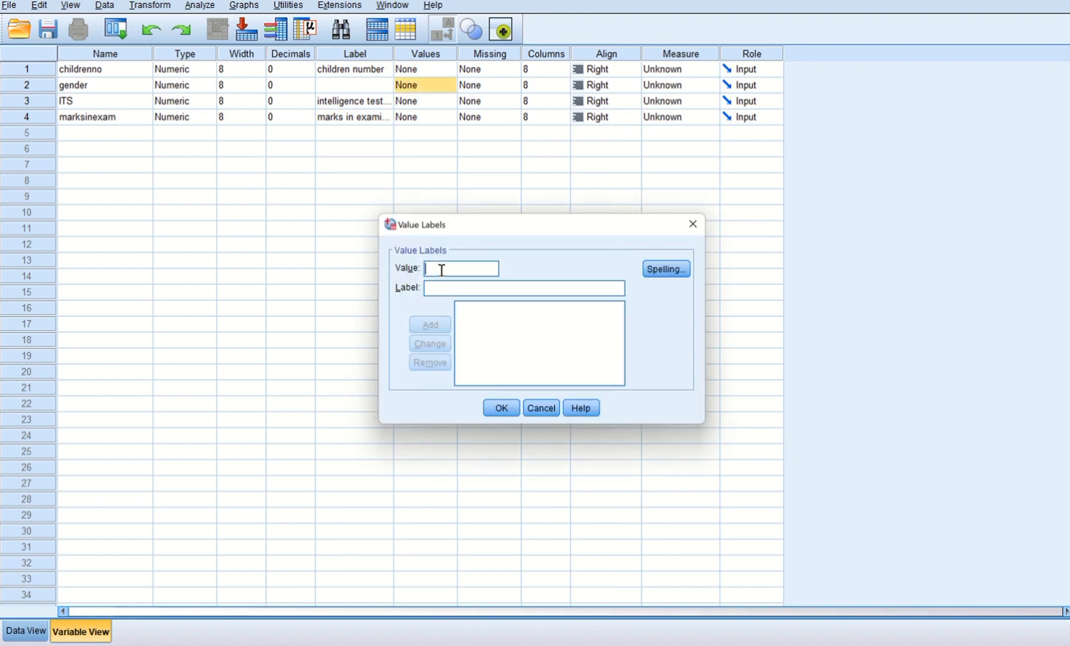
{"action": "type", "text": "1"}
{"action": "left_click", "coordinate": [437, 289]}
{"action": "type", "text": "male"}
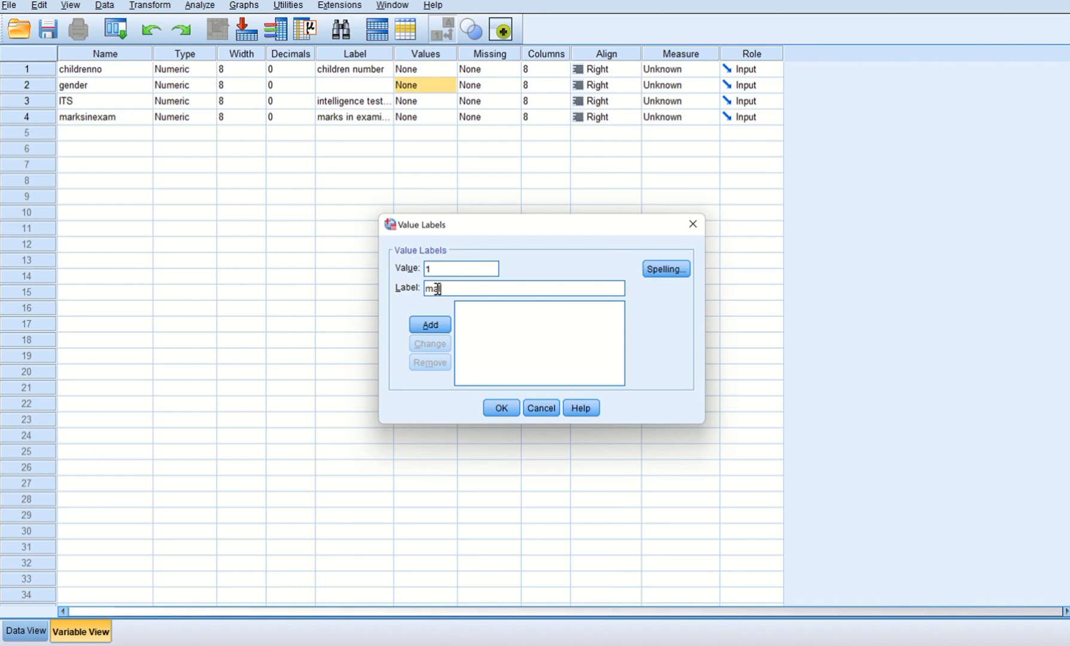
{"action": "left_click", "coordinate": [423, 323]}
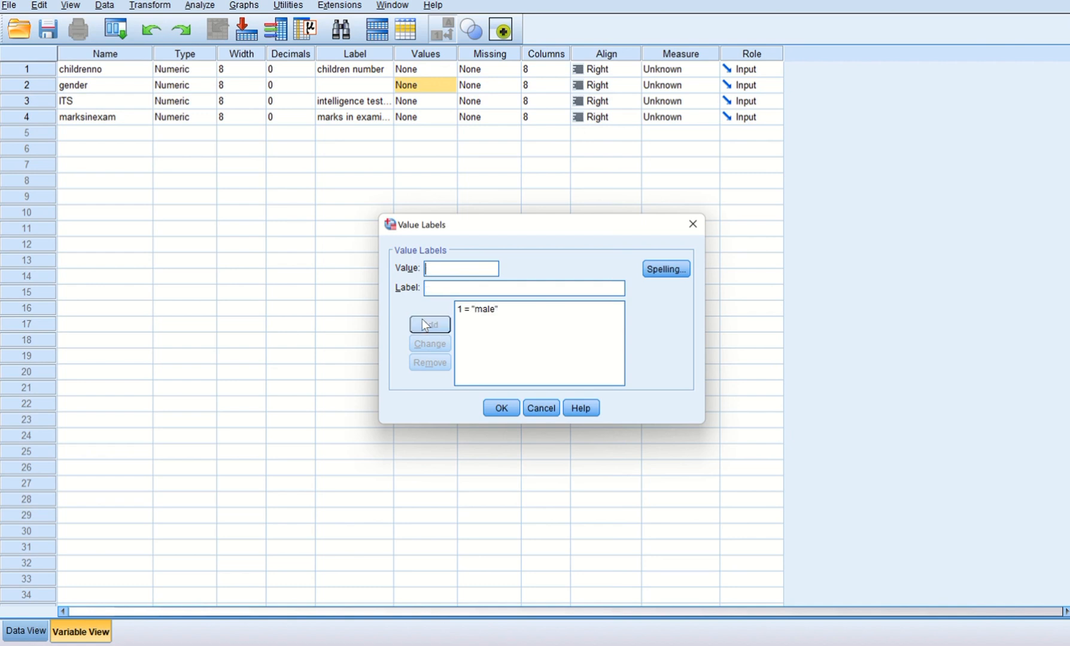
- Add the value label 2 = "female" for the gender variable and accept the value labels
{"action": "type", "text": "2"}
{"action": "left_click", "coordinate": [437, 288]}
{"action": "type", "text": "female"}
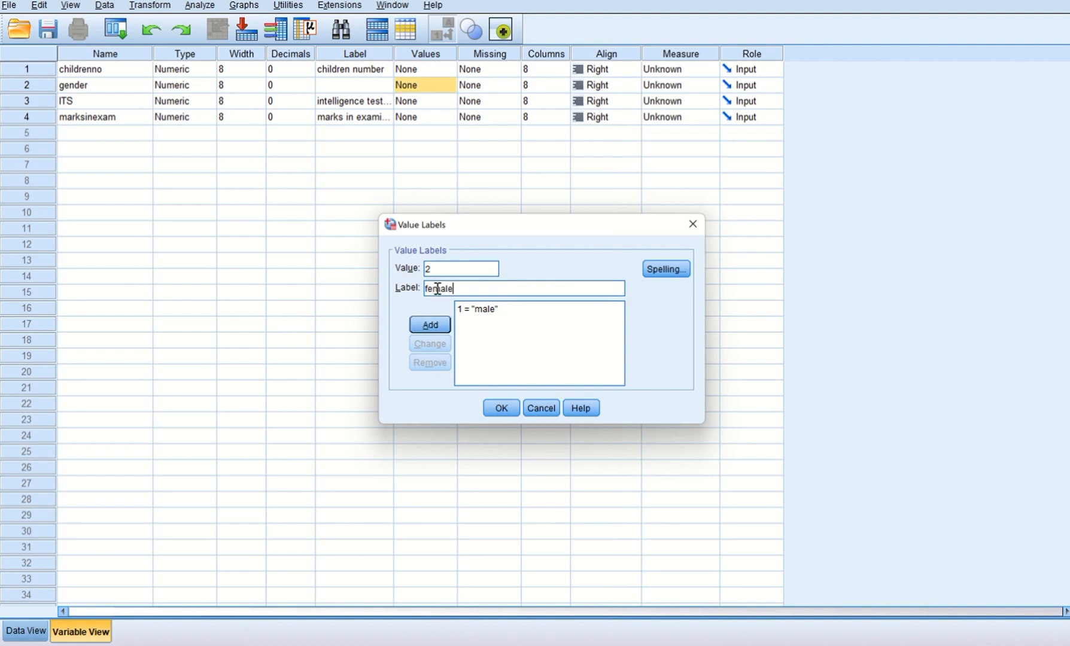
{"action": "left_click", "coordinate": [435, 327]}
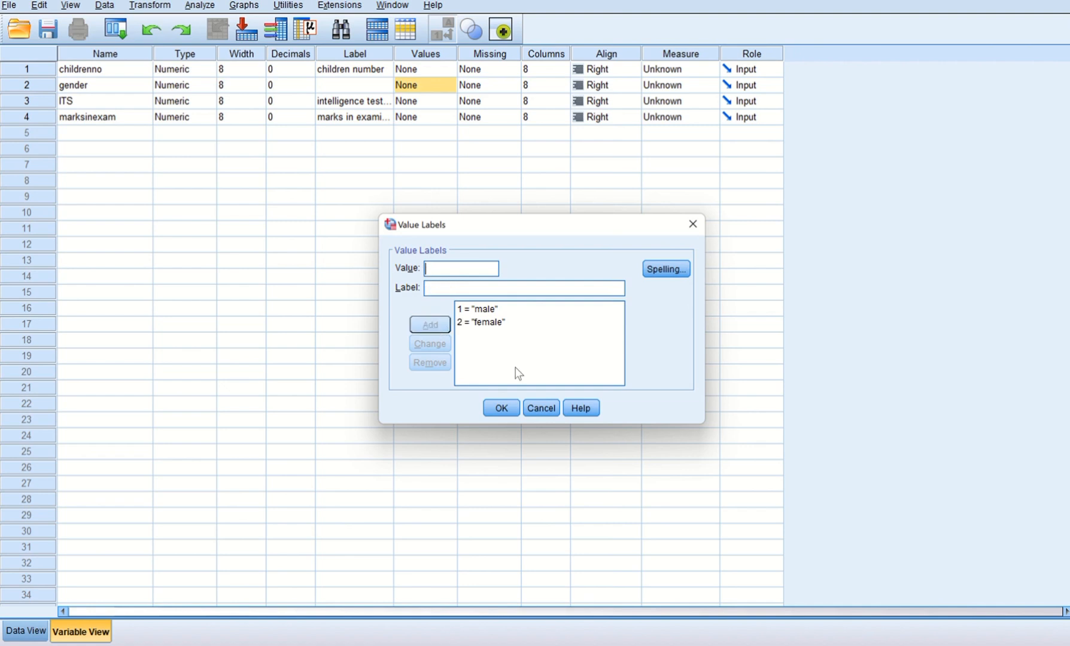
{"action": "left_click", "coordinate": [509, 407]}
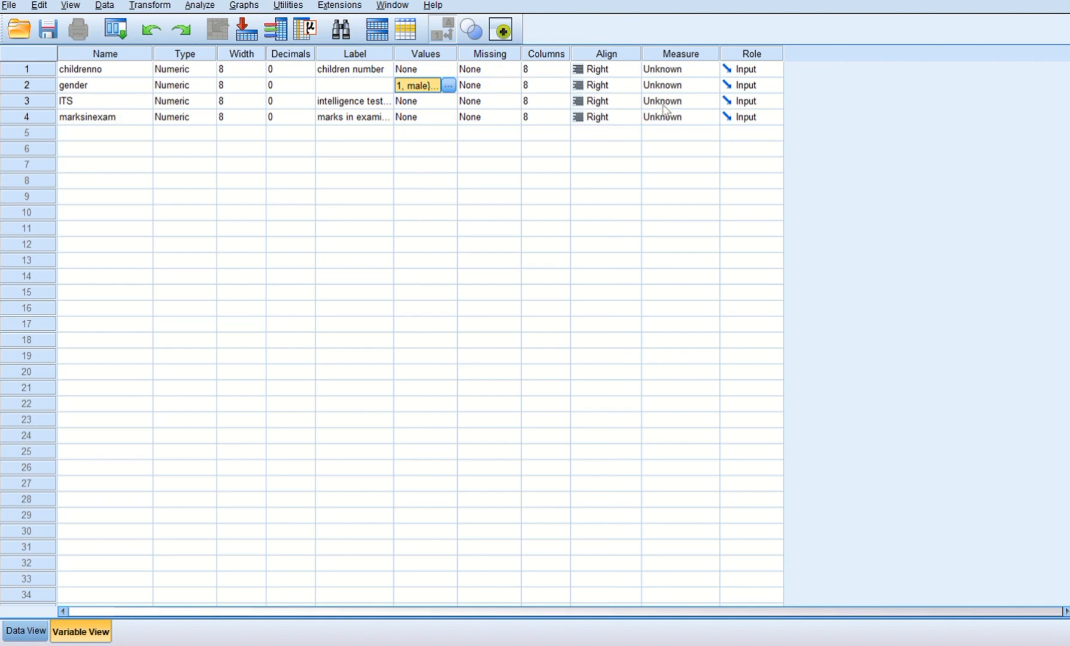
- Set the measure to Nominal for childrenno and gender and to Scale for ITS and marksinexam, and switch to the data sheet
{"action": "left_click", "coordinate": [670, 70]}
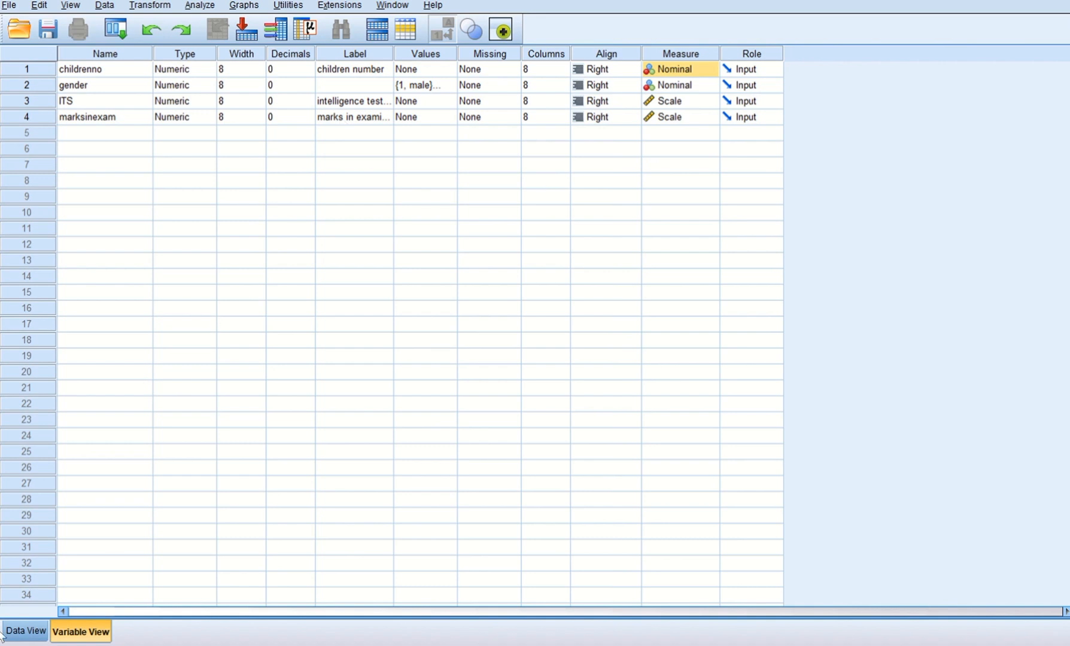
{"action": "left_click", "coordinate": [24, 634]}
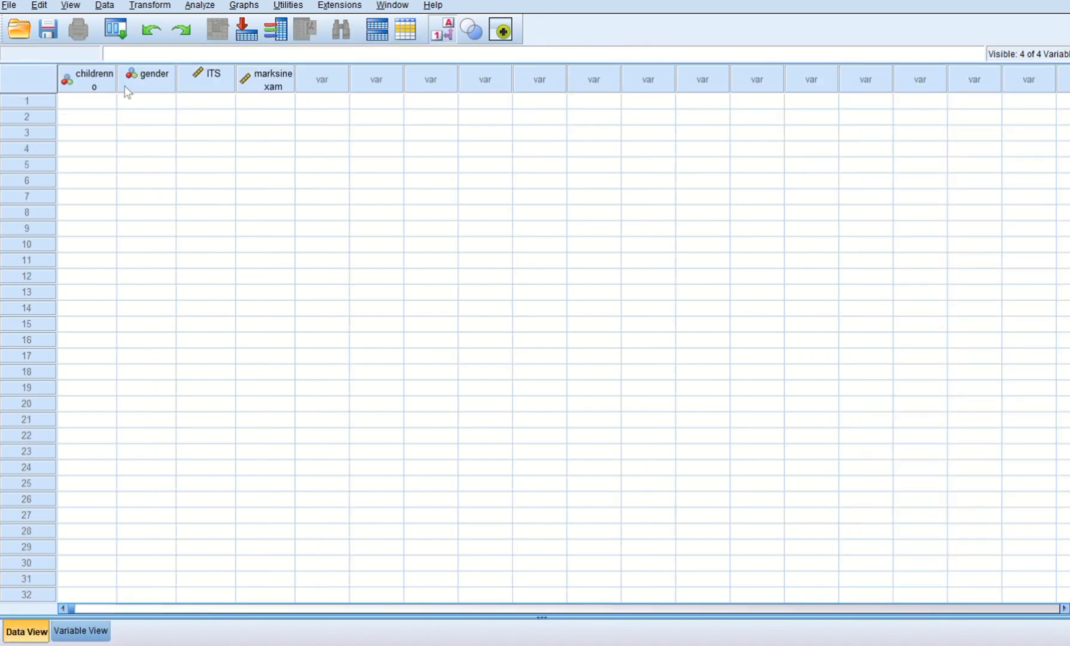
{"action": "mouse_move", "coordinate": [216, 84]}
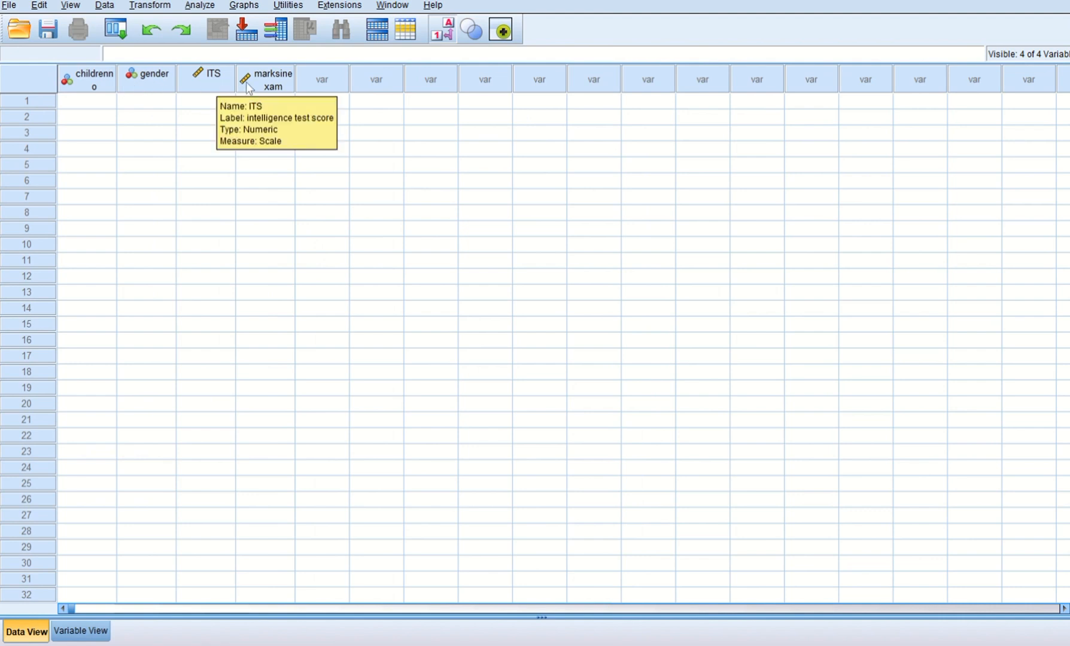
{"action": "mouse_move", "coordinate": [256, 88]}
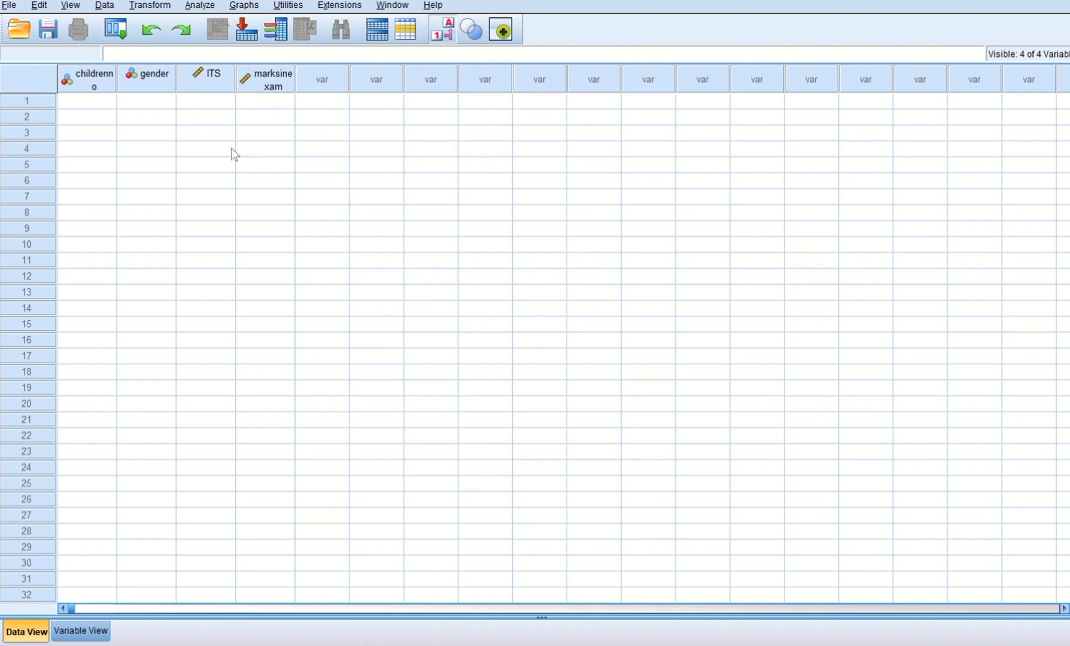
- Fill the childrenno column with the numbers 1 to 20 in the first 20 rows
{"action": "left_click", "coordinate": [102, 100]}
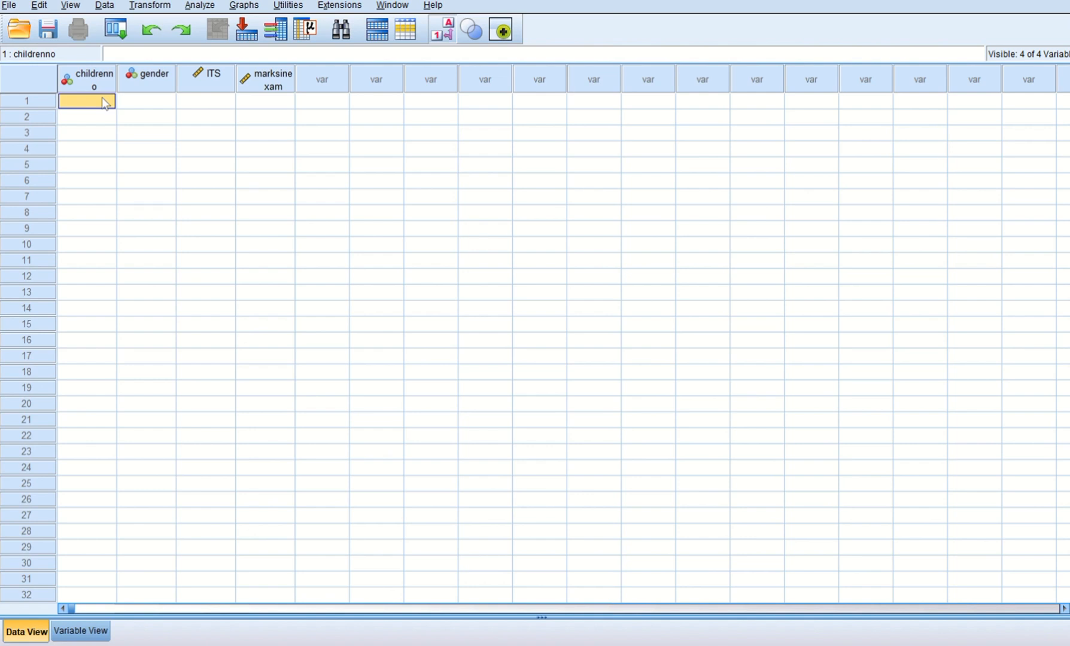
{"action": "type", "text": "1"}
{"action": "key", "text": "Return"}
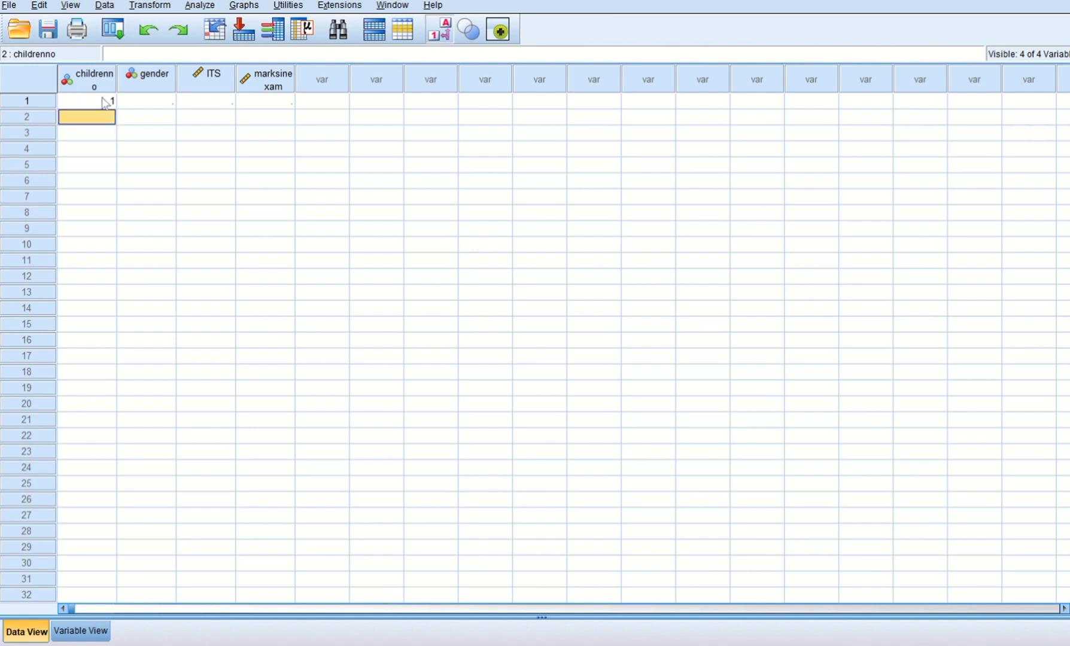
{"action": "type", "text": "2"}
{"action": "key", "text": "Return"}
{"action": "type", "text": "3"}
{"action": "key", "text": "Return"}
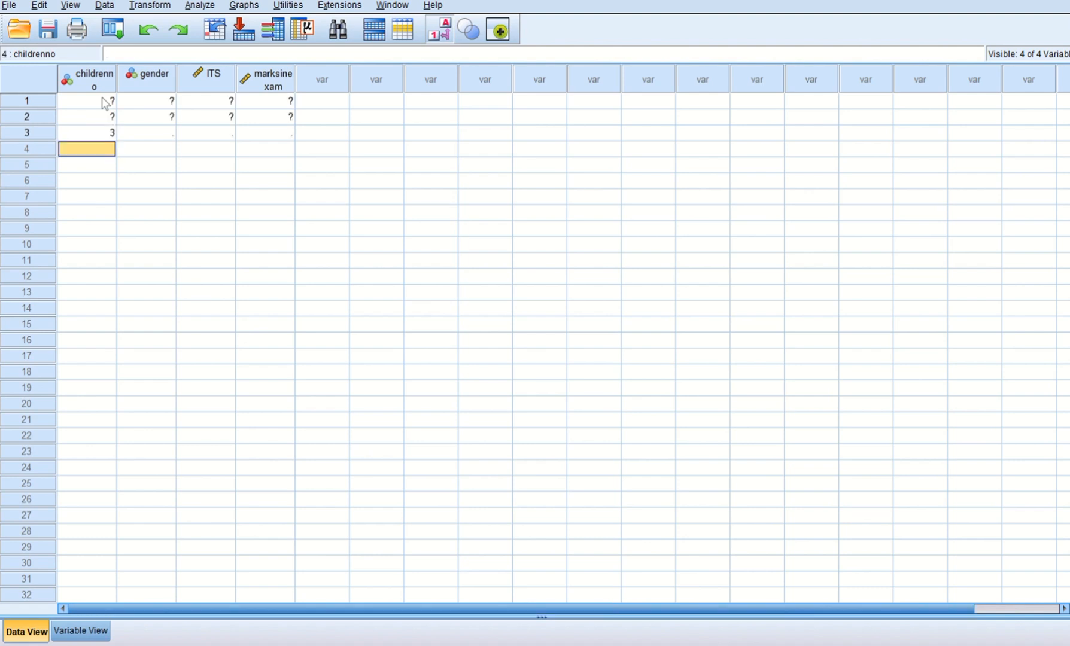
{"action": "type", "text": "4"}
{"action": "key", "text": "Return"}
{"action": "type", "text": "5"}
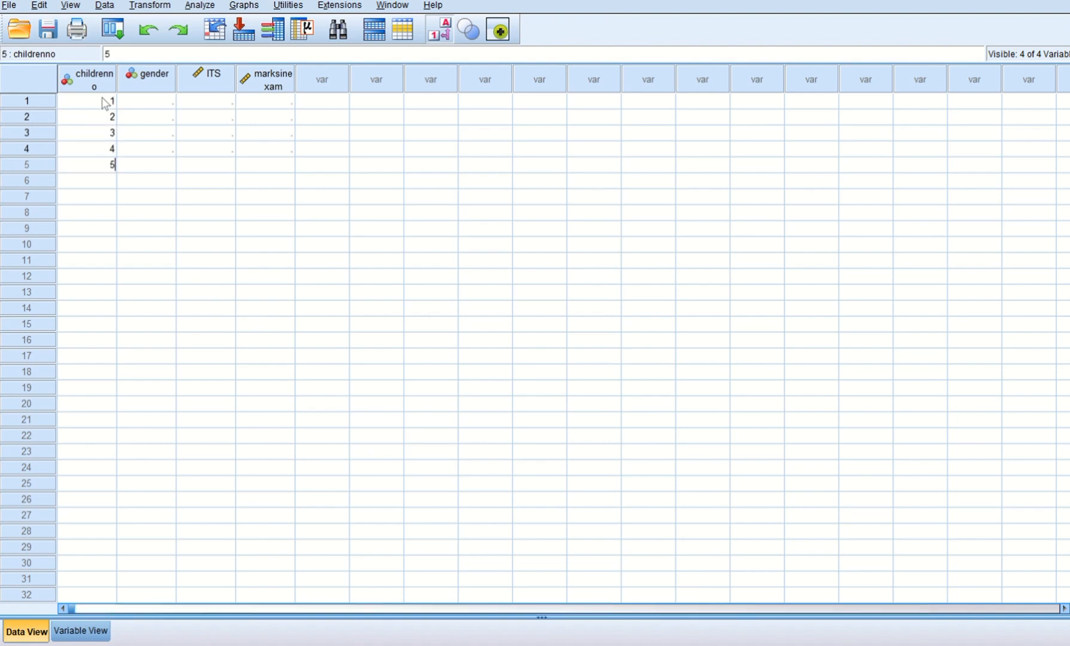
{"action": "key", "text": "Return"}
{"action": "type", "text": "6"}
{"action": "key", "text": "Return"}
{"action": "type", "text": "7"}
{"action": "key", "text": "Return"}
{"action": "type", "text": "8"}
{"action": "key", "text": "Return"}
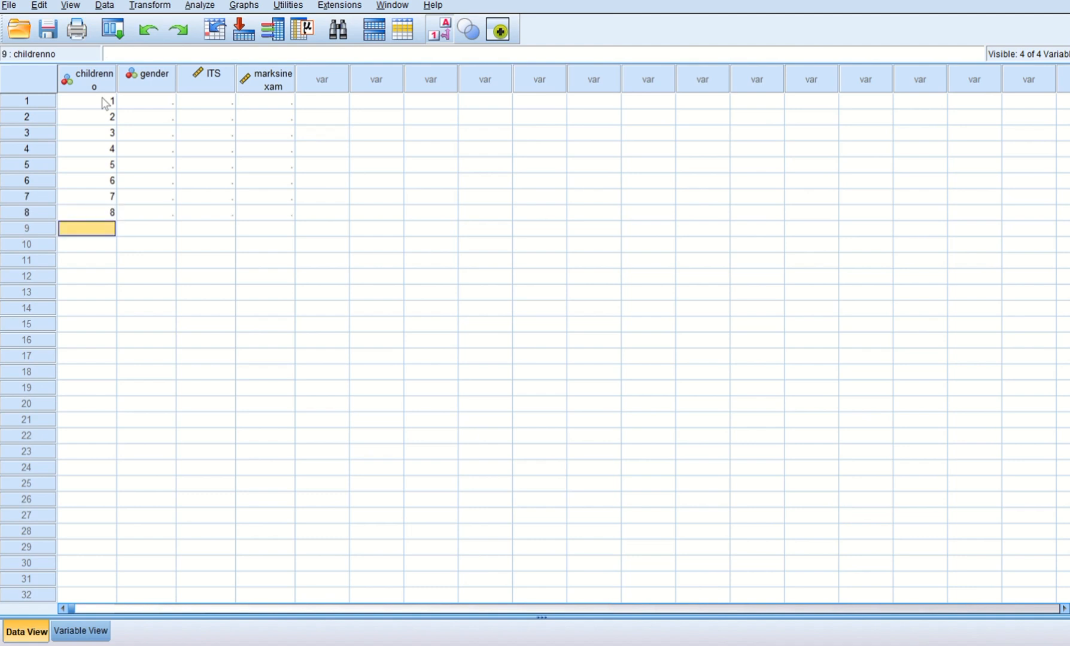
{"action": "type", "text": "9"}
{"action": "key", "text": "Return"}
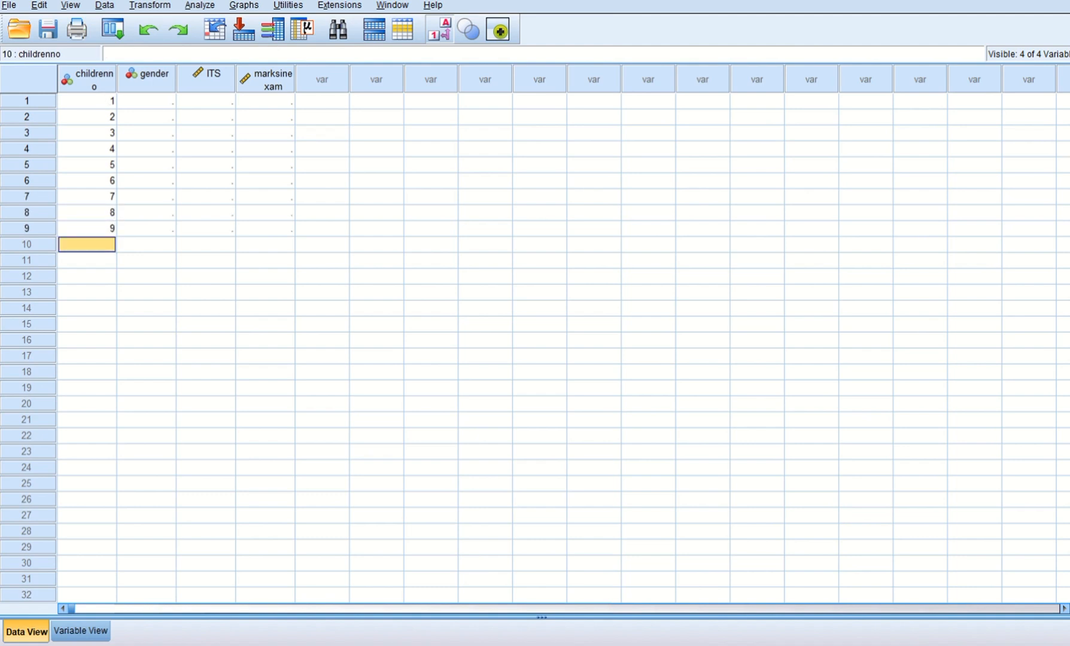
{"action": "left_click", "coordinate": [445, 2]}
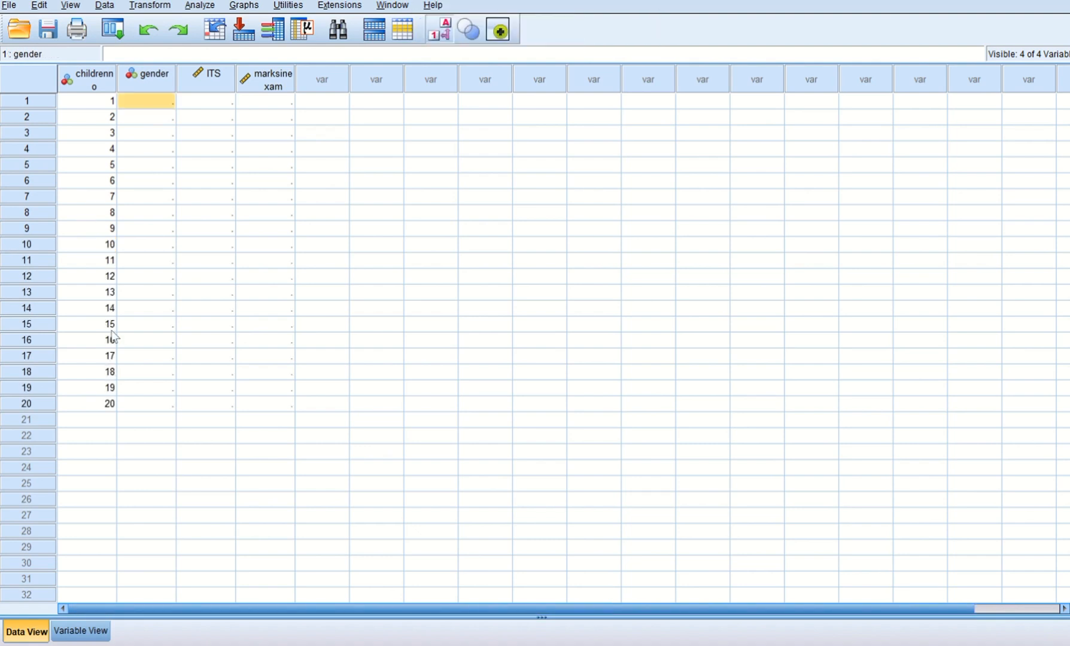
- Enter the gender codes 1, 1, 2 and 1 for children 1 to 4
{"action": "double_click", "coordinate": [147, 104]}
{"action": "type", "text": "1"}
{"action": "key", "text": "Return"}
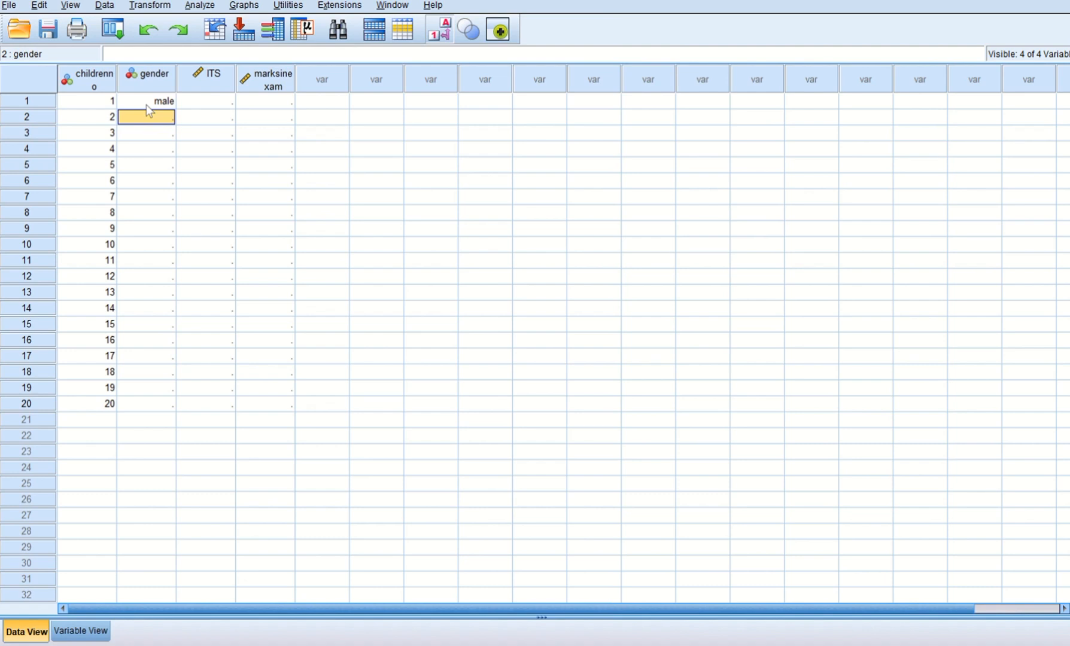
{"action": "type", "text": "1"}
{"action": "key", "text": "Return"}
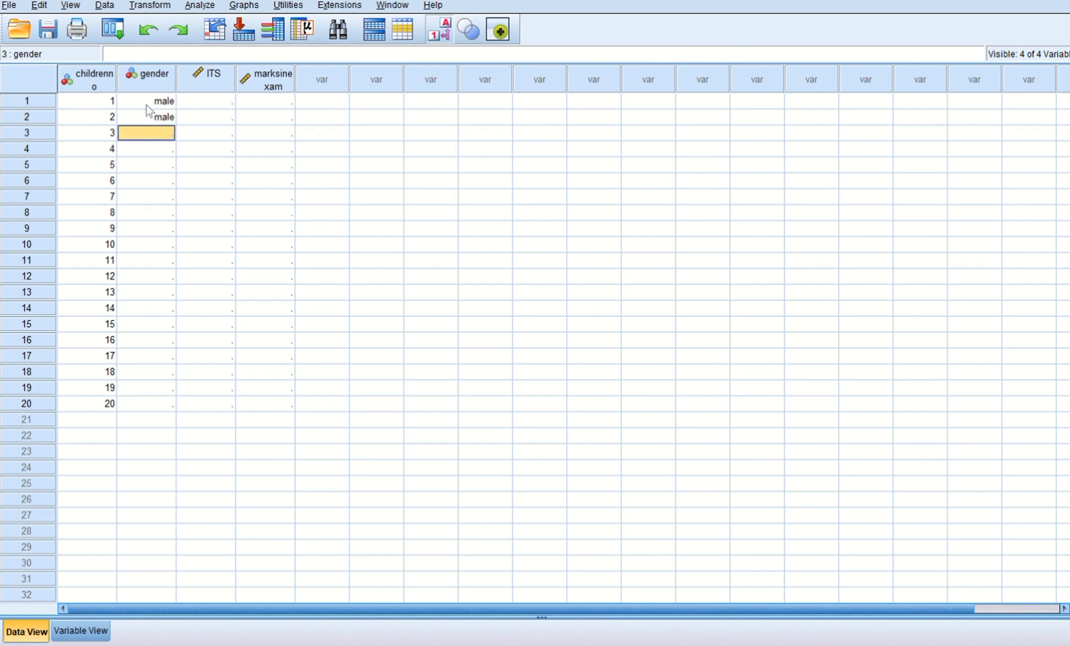
{"action": "type", "text": "2"}
{"action": "key", "text": "Return"}
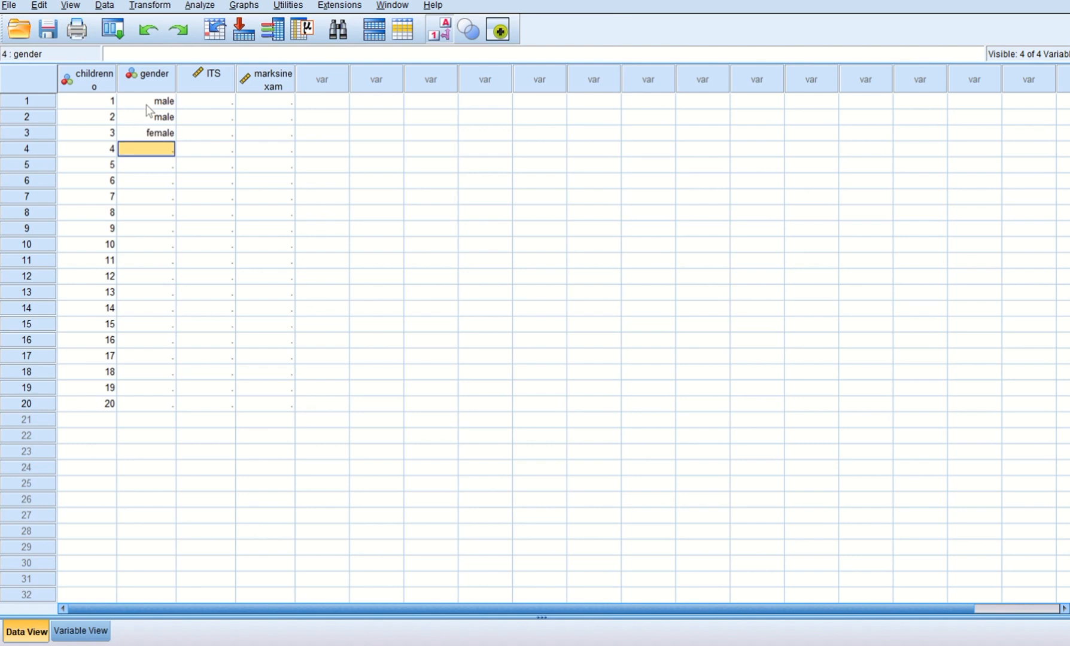
{"action": "mouse_move", "coordinate": [450, 7]}
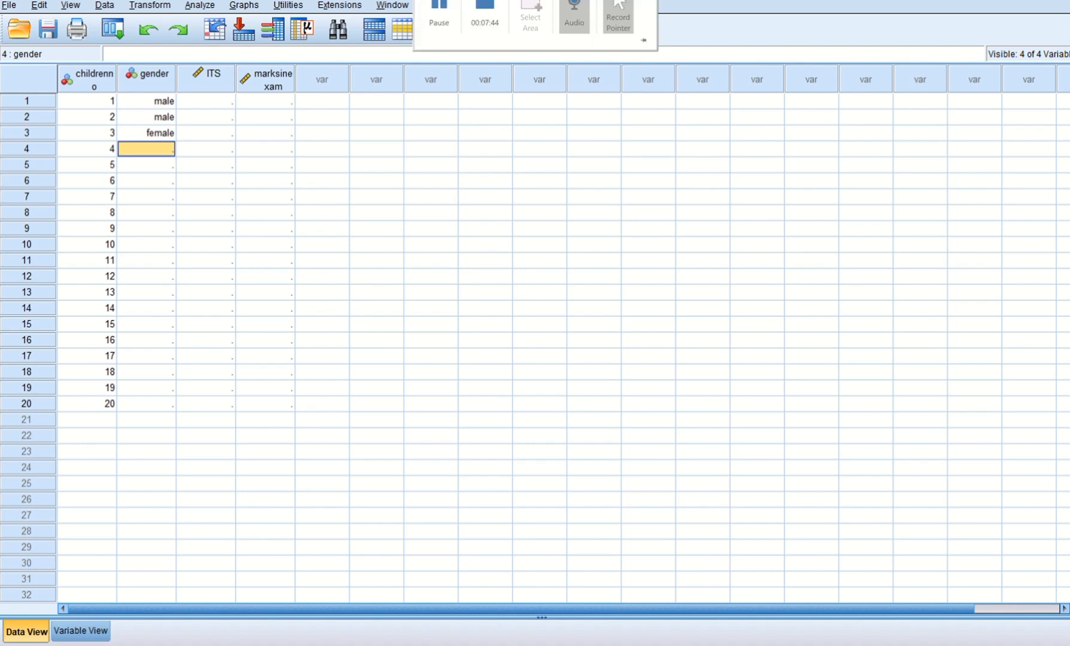
{"action": "type", "text": "1"}
- Enter the ITS scores 7, 6, 5, 7, 8 and 9 for children 1 to 6
{"action": "left_click", "coordinate": [206, 101]}
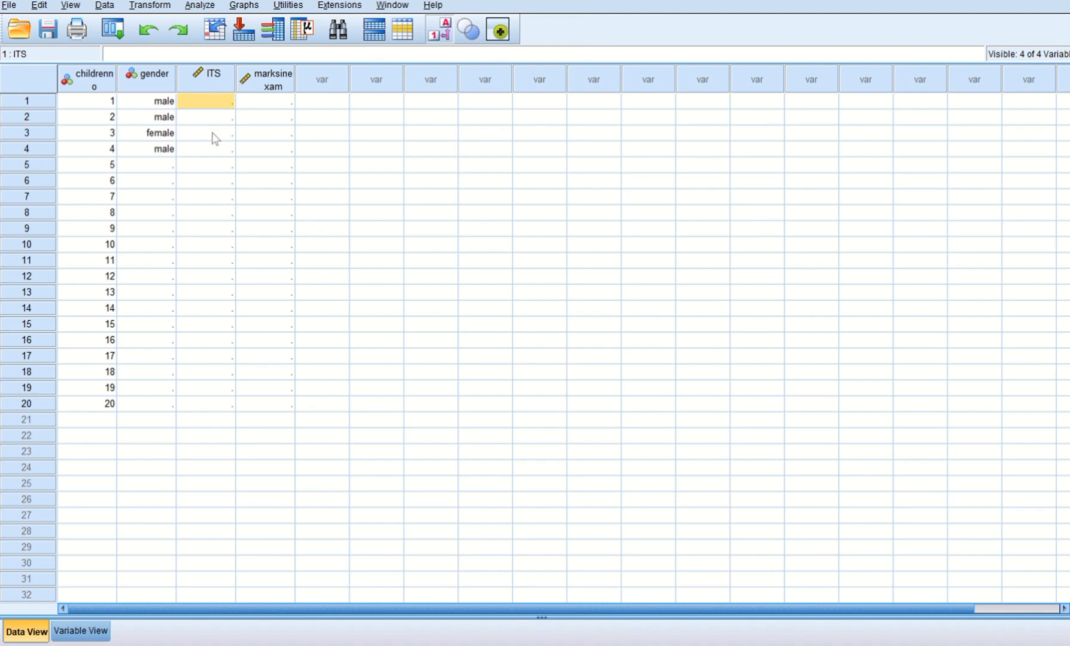
{"action": "type", "text": "7"}
{"action": "key", "text": "Return"}
{"action": "type", "text": "6"}
{"action": "key", "text": "Return"}
{"action": "type", "text": "5"}
{"action": "key", "text": "Return"}
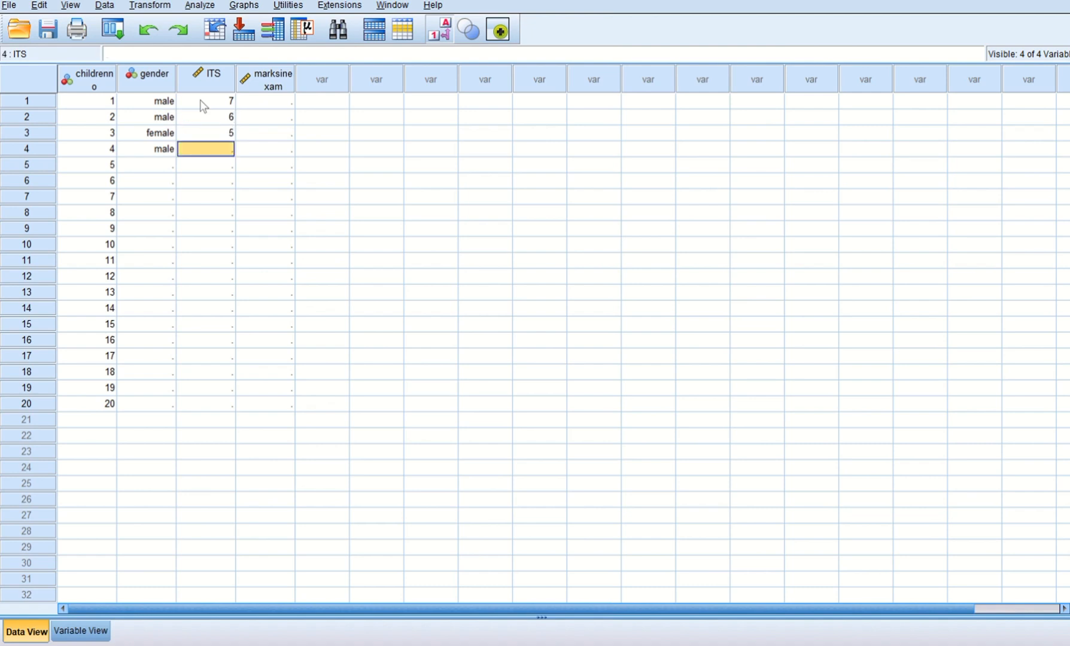
{"action": "type", "text": "7"}
{"action": "key", "text": "Return"}
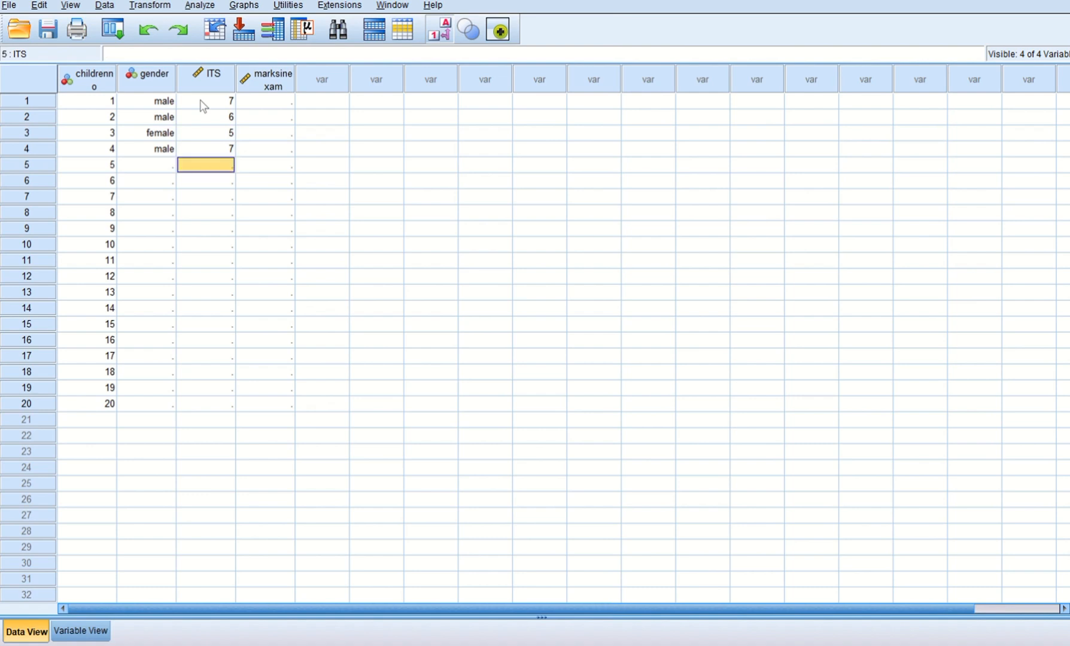
{"action": "type", "text": "8"}
{"action": "key", "text": "Return"}
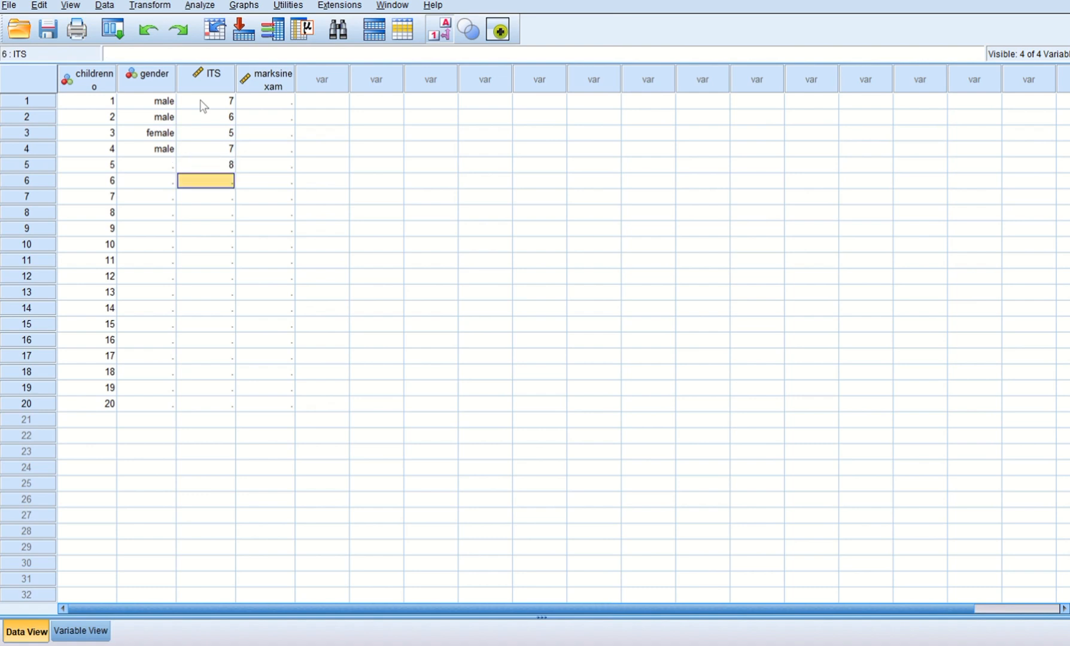
{"action": "type", "text": "9"}
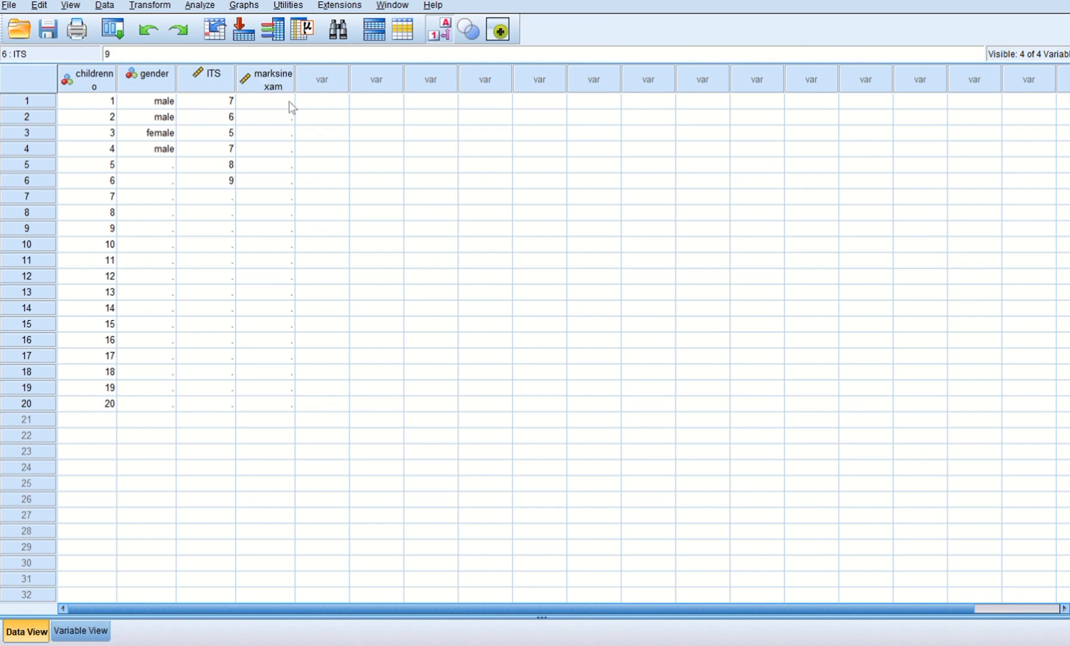
{"action": "left_click", "coordinate": [453, 6]}
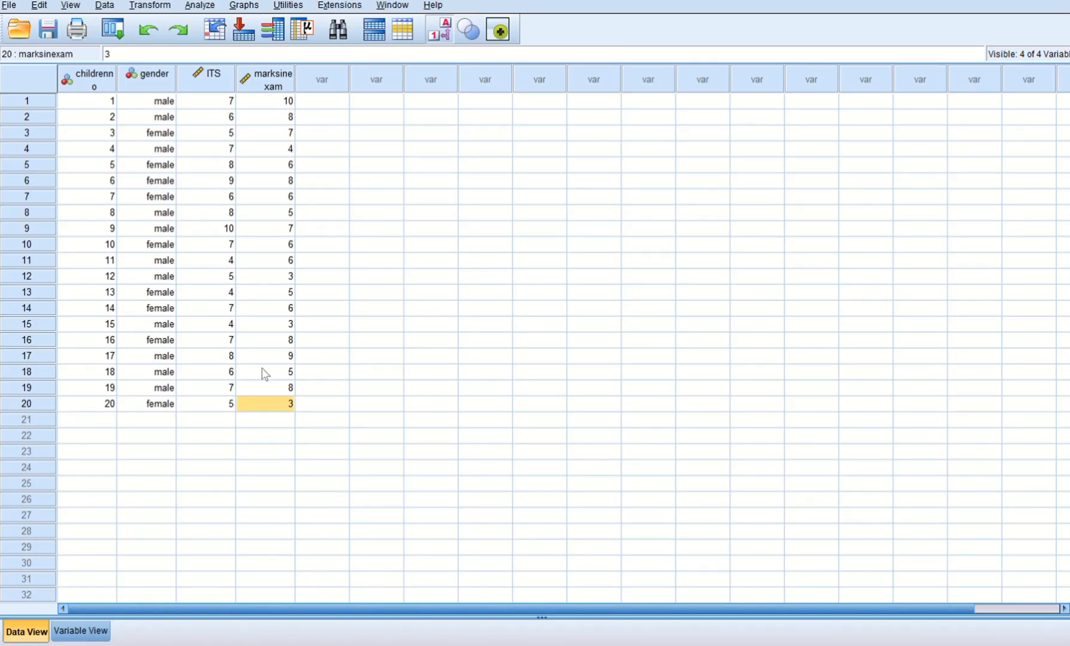
- Review the definitions of the four variables and the data entered for the 20 children
{"action": "left_click", "coordinate": [78, 633]}
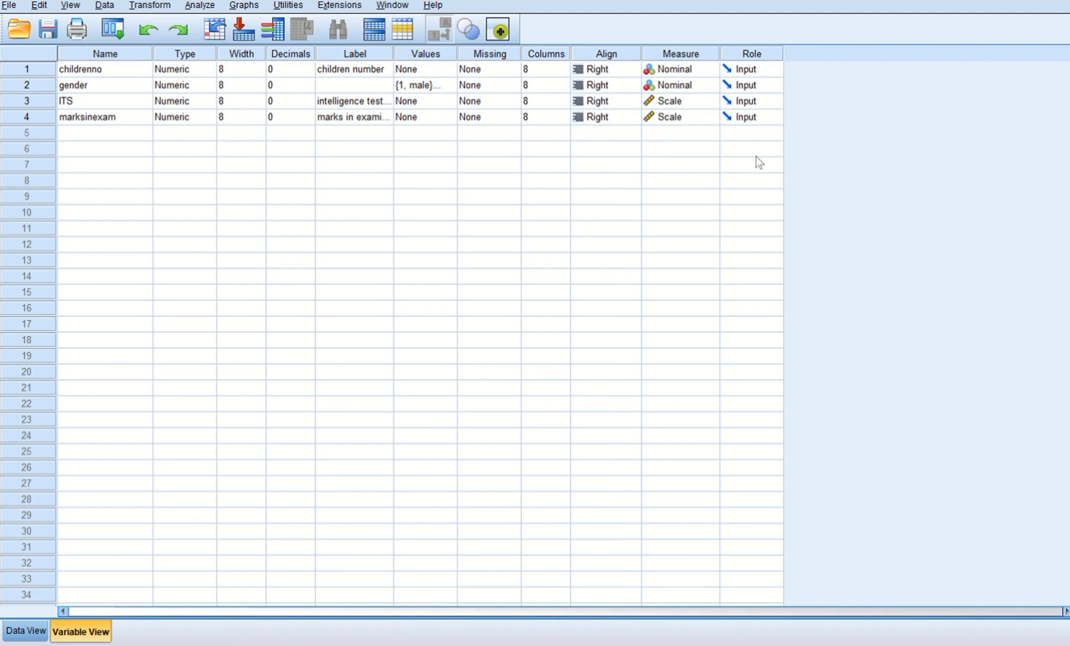
{"action": "left_click", "coordinate": [26, 632]}
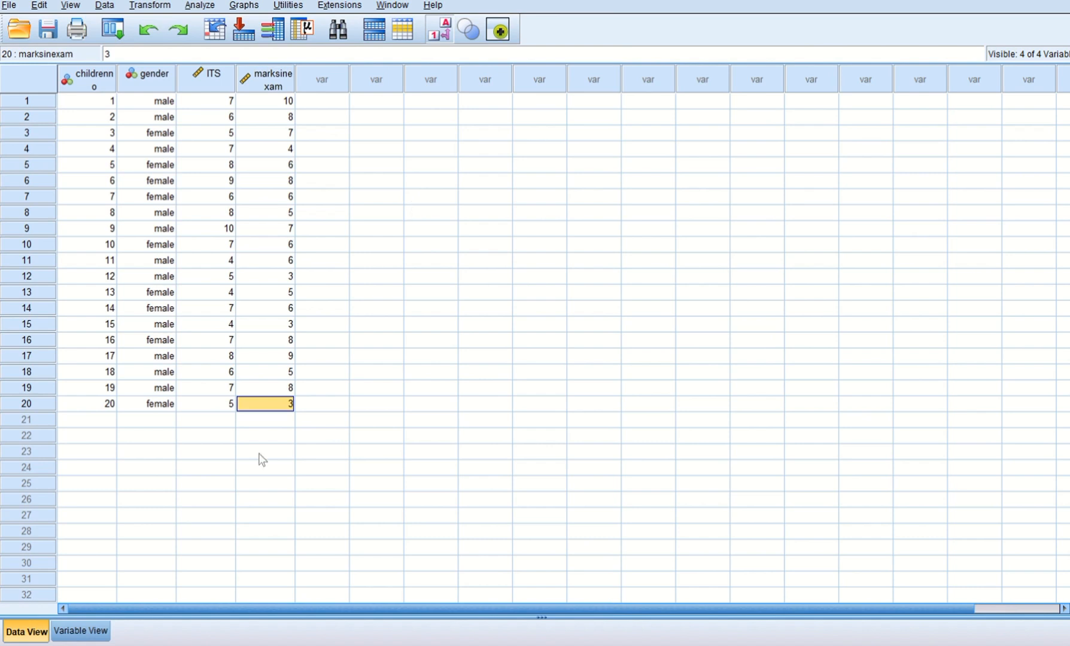
{"action": "left_click", "coordinate": [81, 632]}
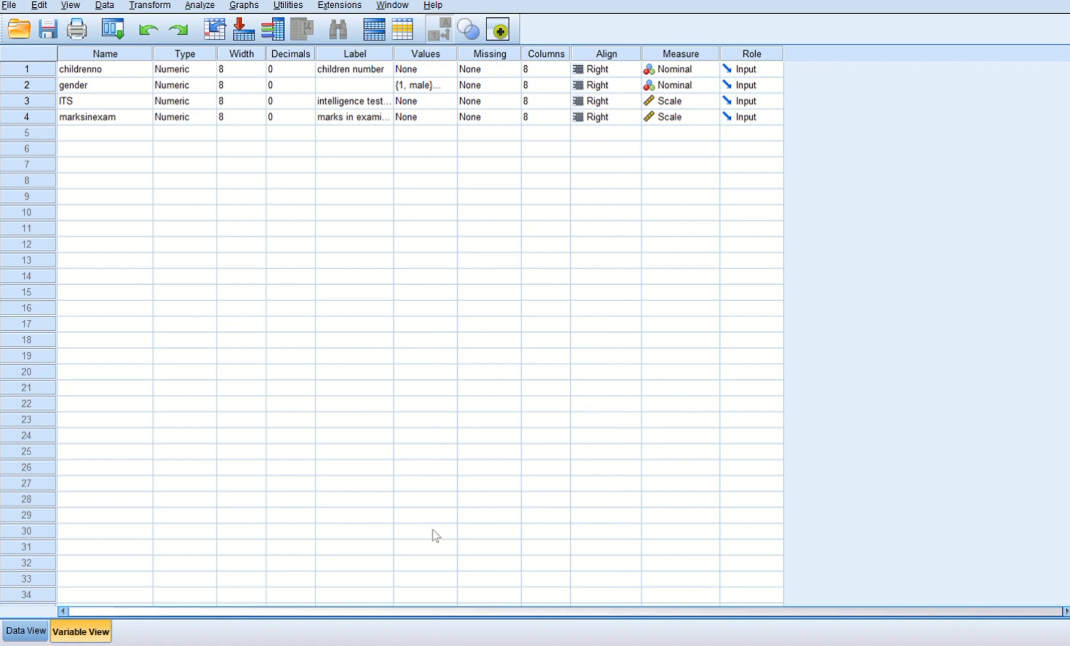
{"action": "left_click", "coordinate": [27, 631]}
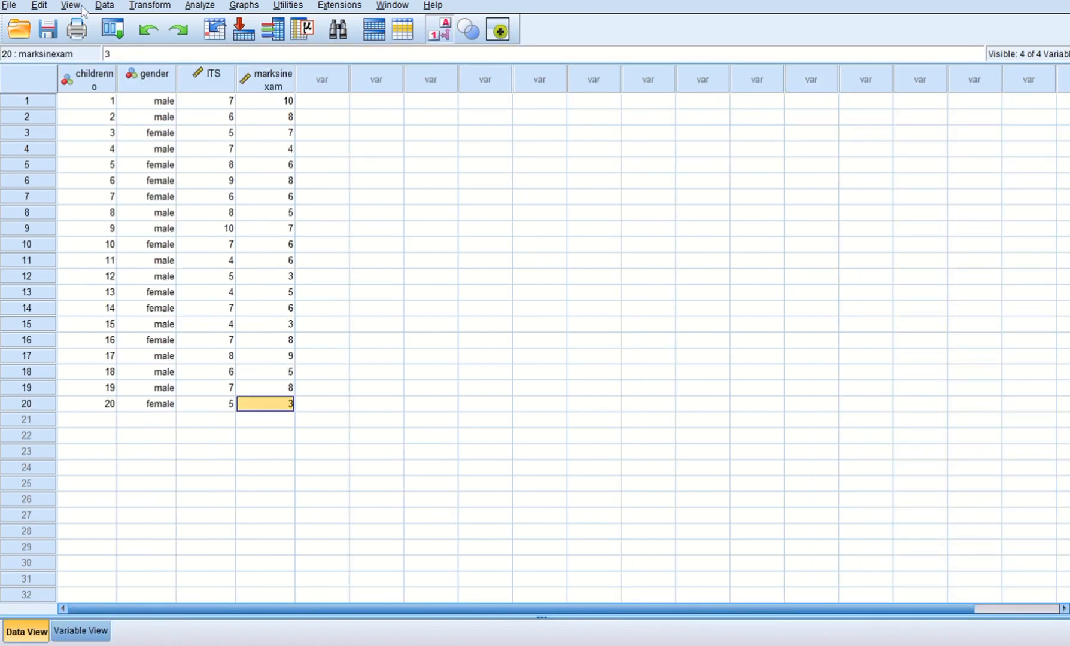
- Set up an Independent-Samples T Test with intelligence test score as test variable and gender as grouping variable
{"action": "left_click", "coordinate": [199, 7]}
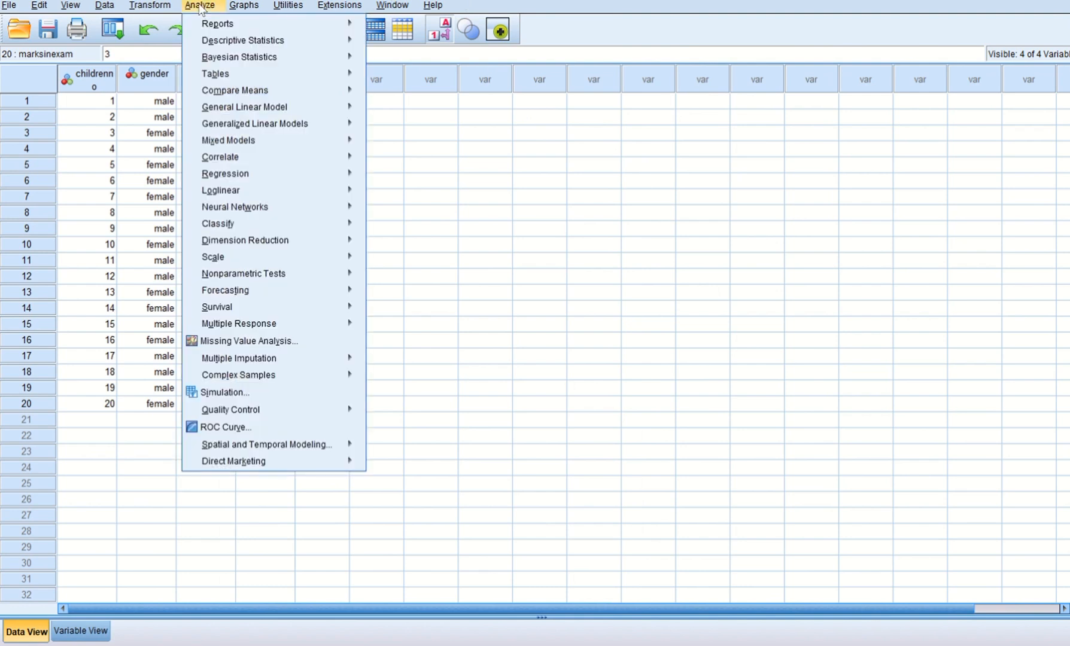
{"action": "mouse_move", "coordinate": [224, 43]}
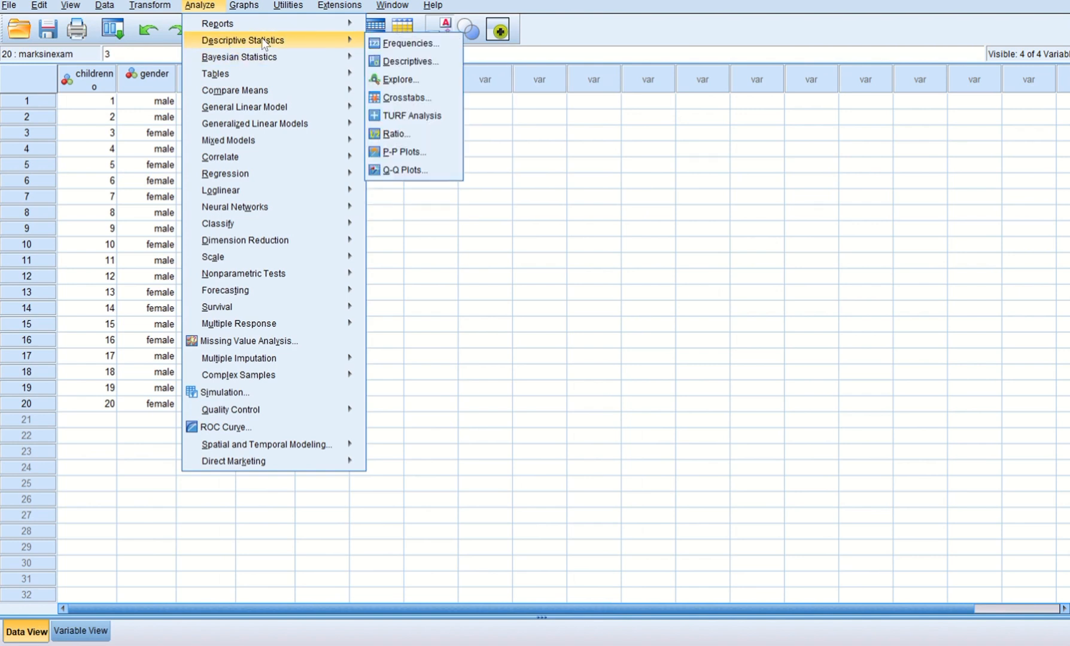
{"action": "mouse_move", "coordinate": [250, 94]}
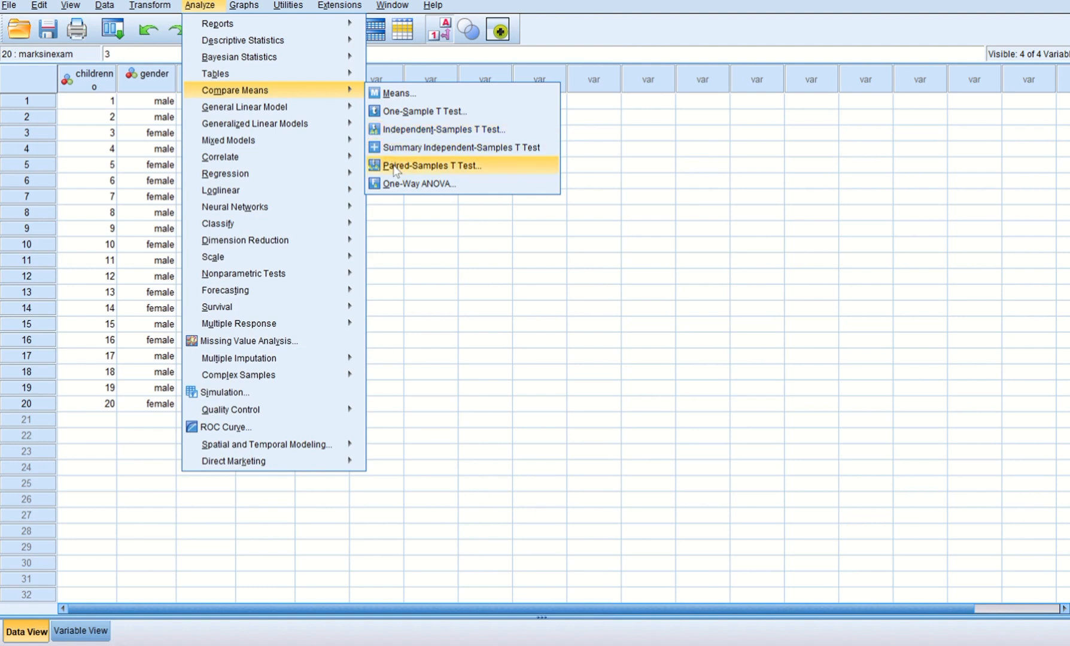
{"action": "left_click", "coordinate": [394, 133]}
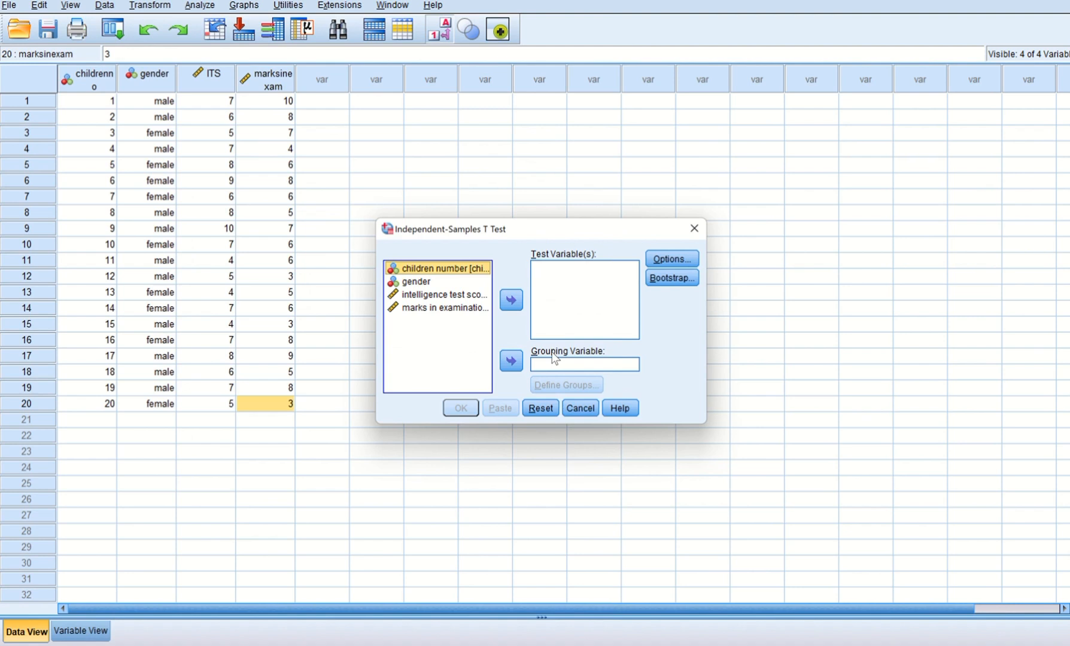
{"action": "left_click", "coordinate": [450, 296]}
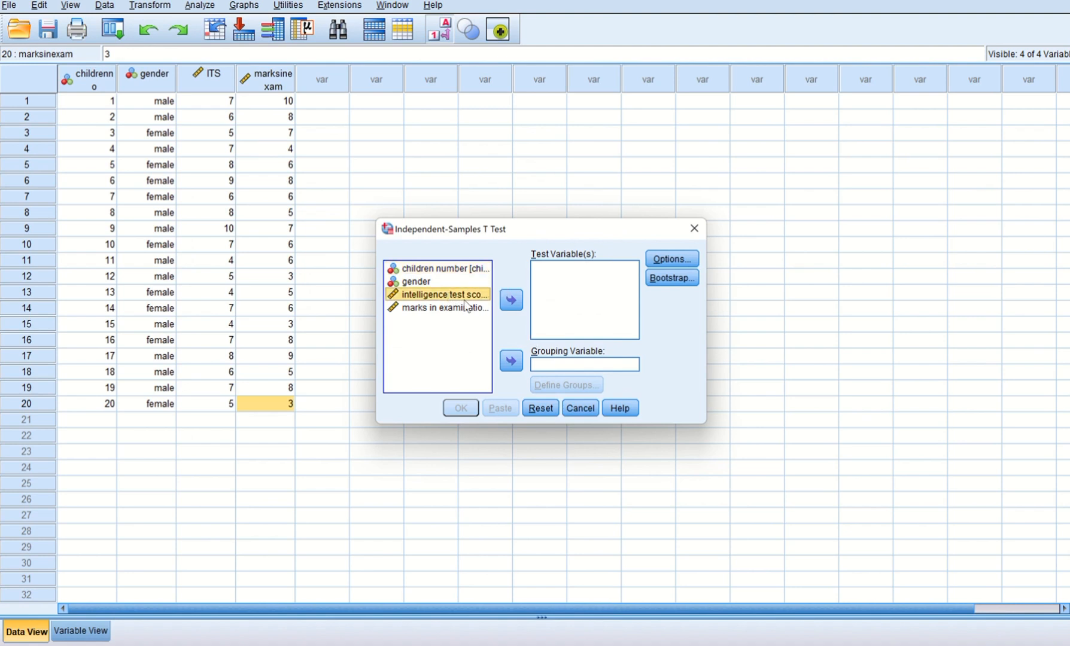
{"action": "left_click", "coordinate": [517, 303]}
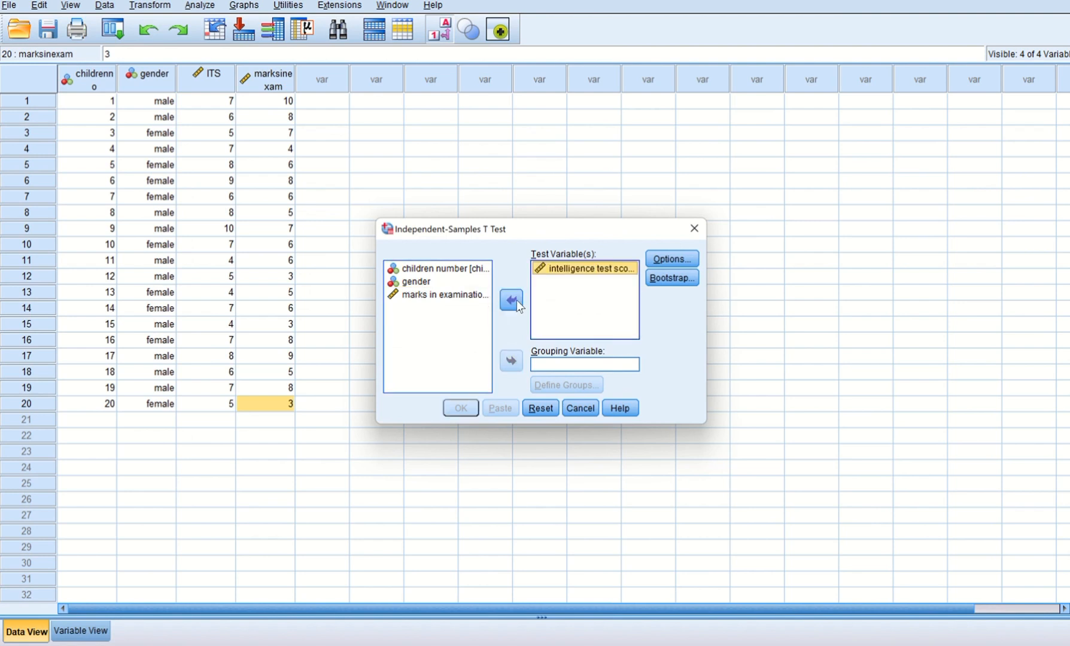
{"action": "left_click", "coordinate": [419, 281]}
{"action": "left_click", "coordinate": [510, 362]}
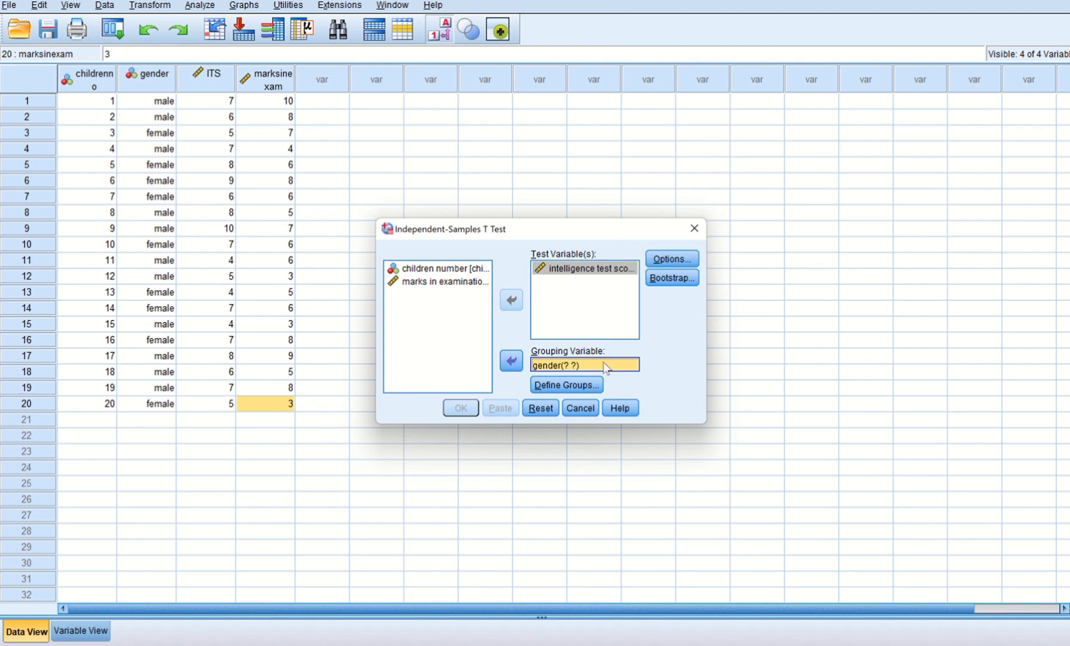
- Define the gender groups as 1 and 2 and run the independent-samples t test
{"action": "left_click", "coordinate": [566, 385]}
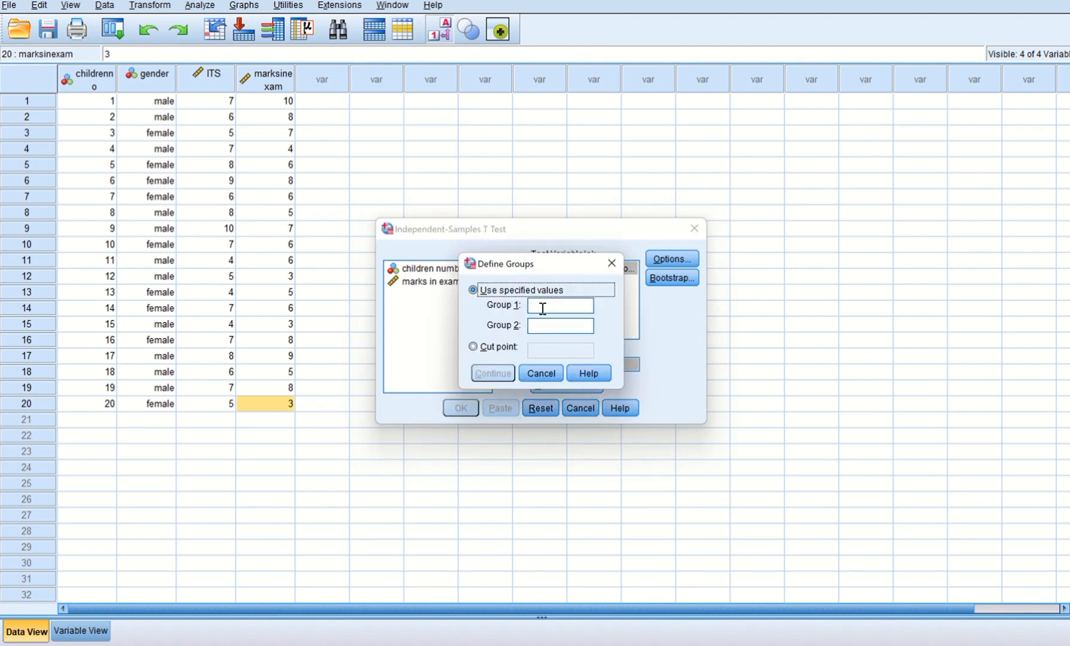
{"action": "left_click", "coordinate": [542, 307]}
{"action": "type", "text": "1"}
{"action": "type", "text": "2"}
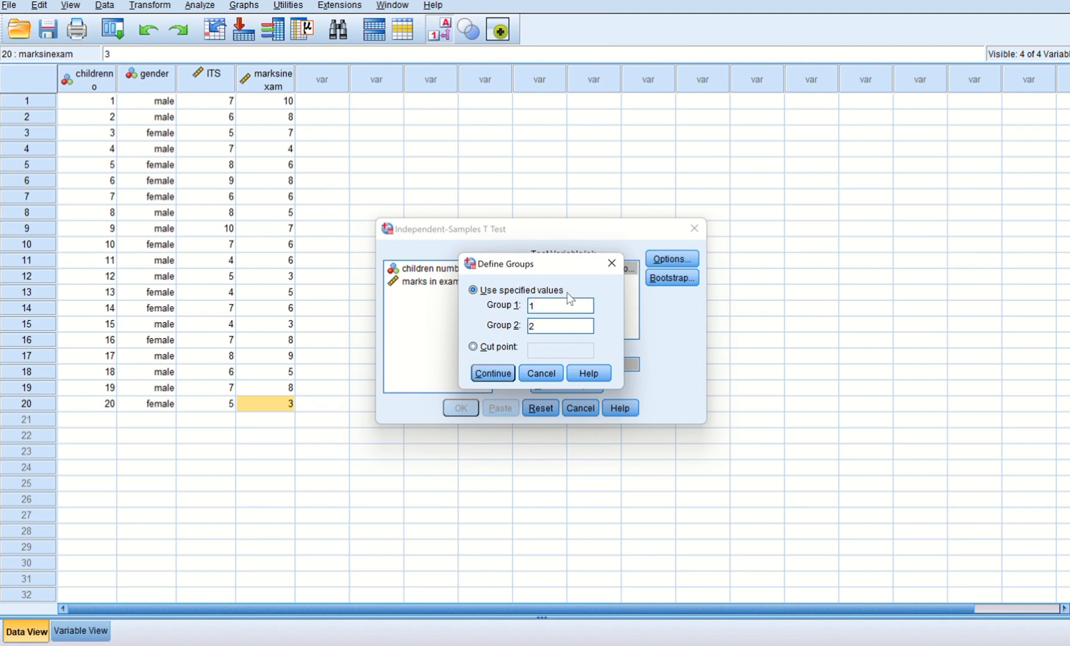
{"action": "left_click", "coordinate": [492, 373]}
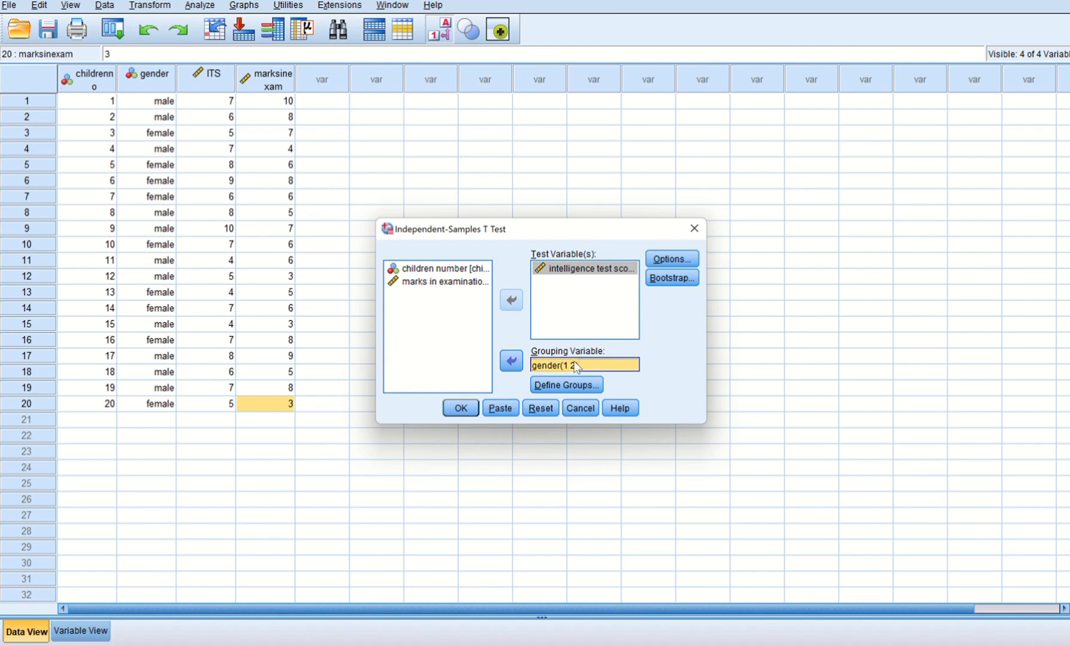
{"action": "left_click", "coordinate": [460, 409]}
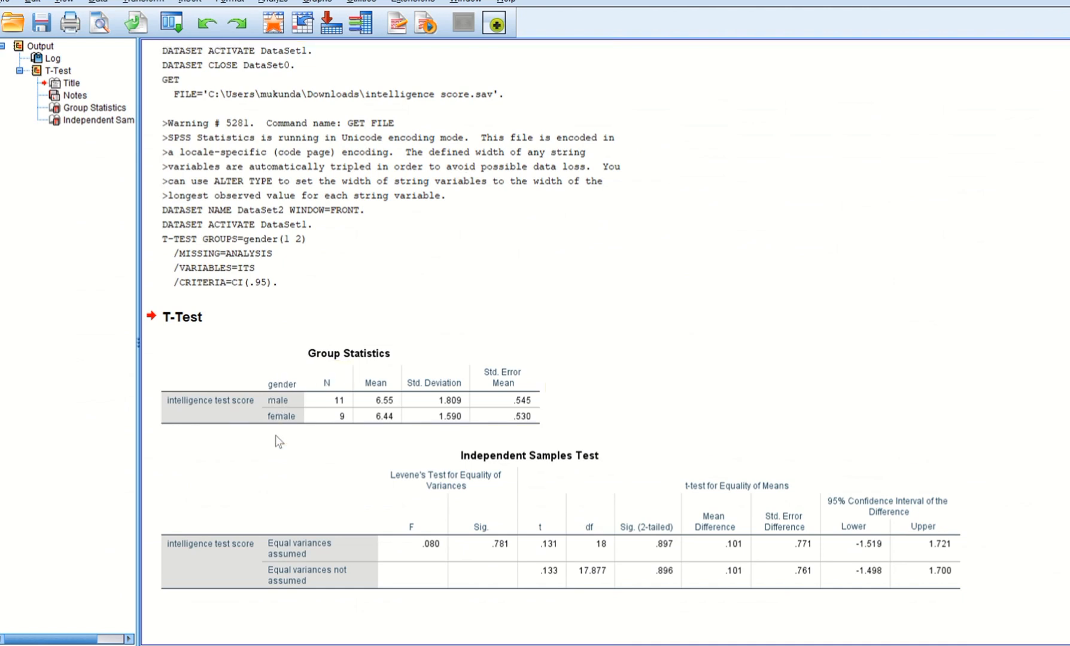
- Switch from the t-test output to the dataset with sn, gender, its and marks, and review its variable definitions and data
{"action": "left_click", "coordinate": [811, 316]}
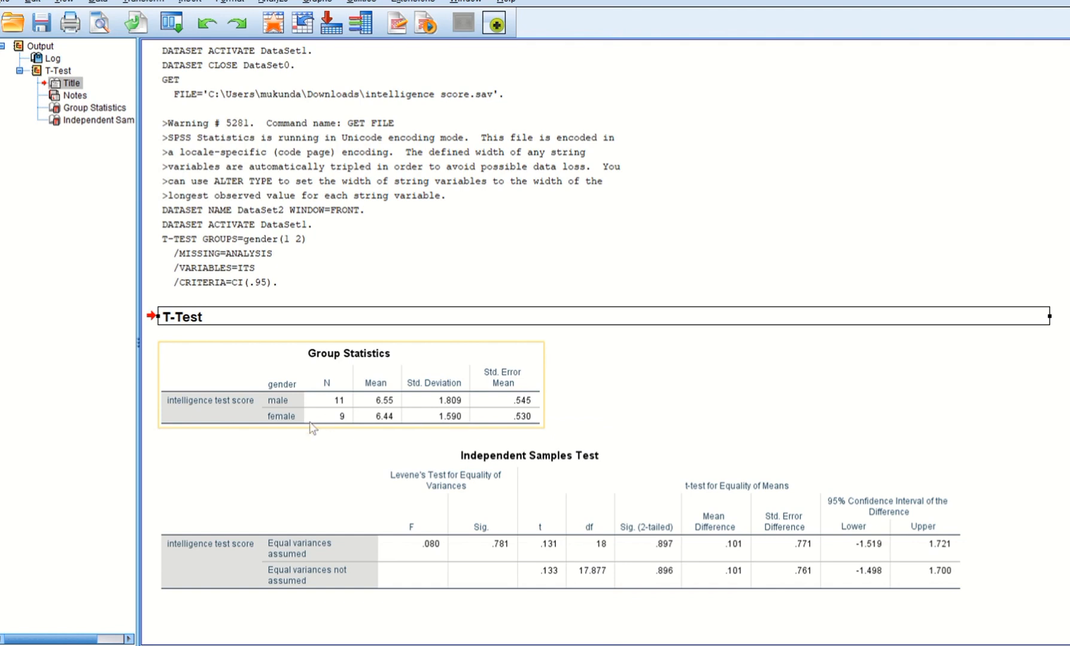
{"action": "left_click", "coordinate": [525, 308]}
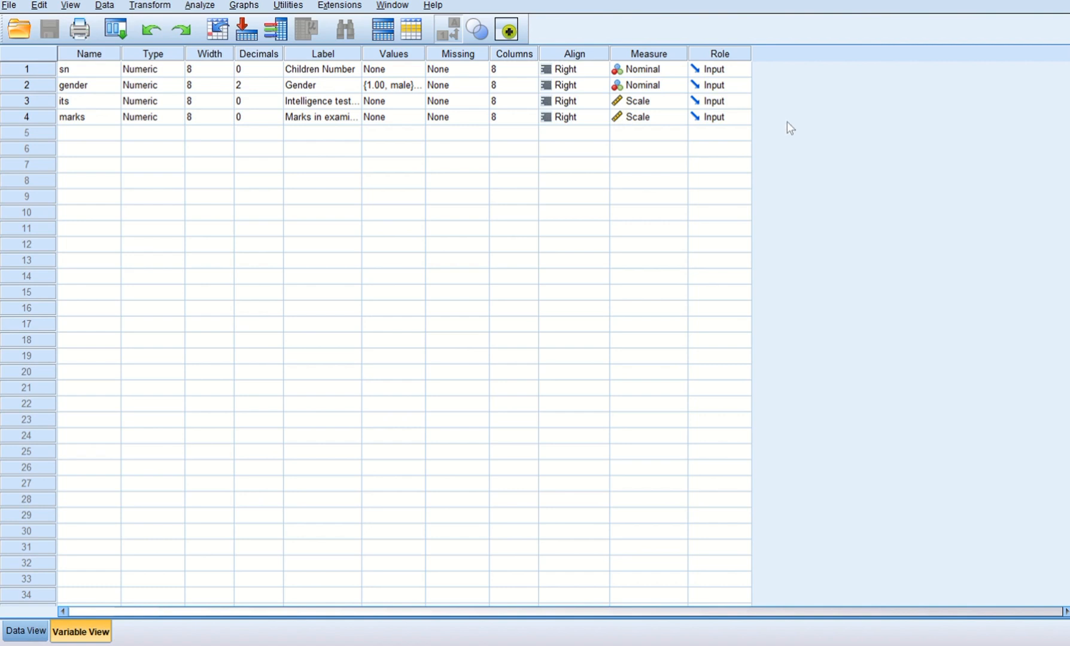
{"action": "left_click", "coordinate": [24, 632]}
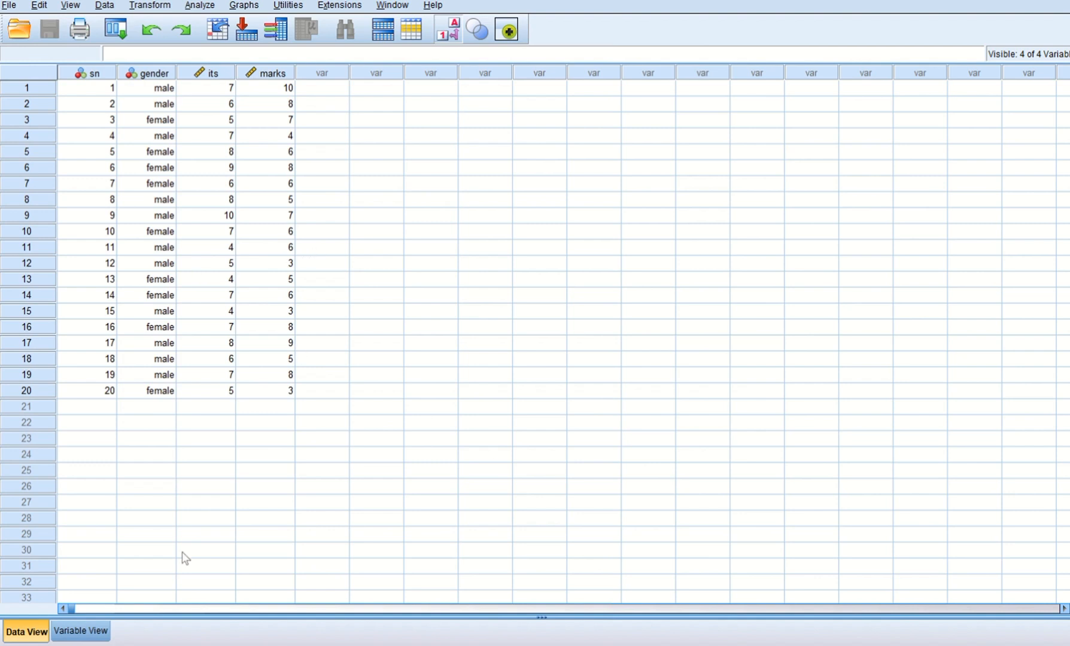
{"action": "left_click", "coordinate": [80, 632]}
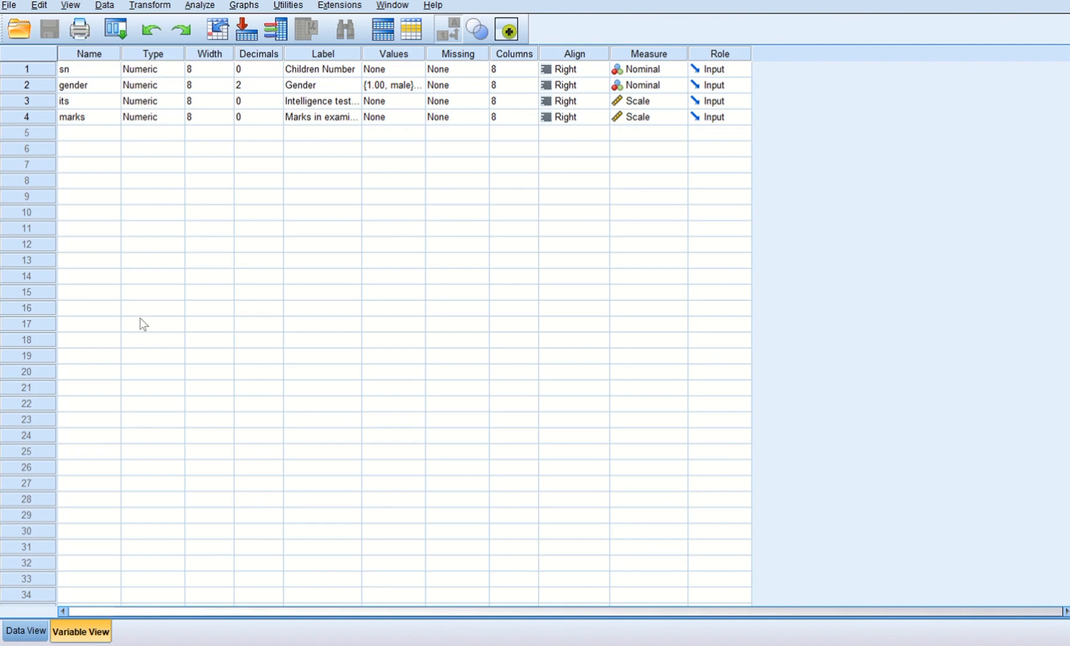
{"action": "left_click", "coordinate": [21, 625]}
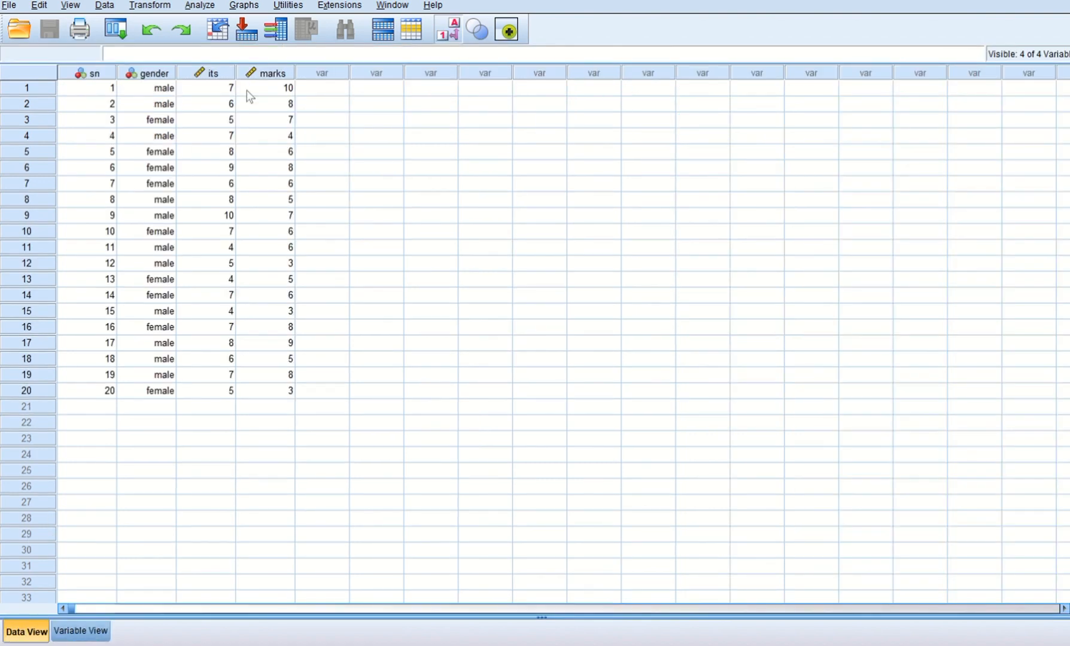
- Run a two-tailed Pearson bivariate correlation between intelligence test score and marks in examination, with significant correlations flagged
{"action": "left_click", "coordinate": [200, 5]}
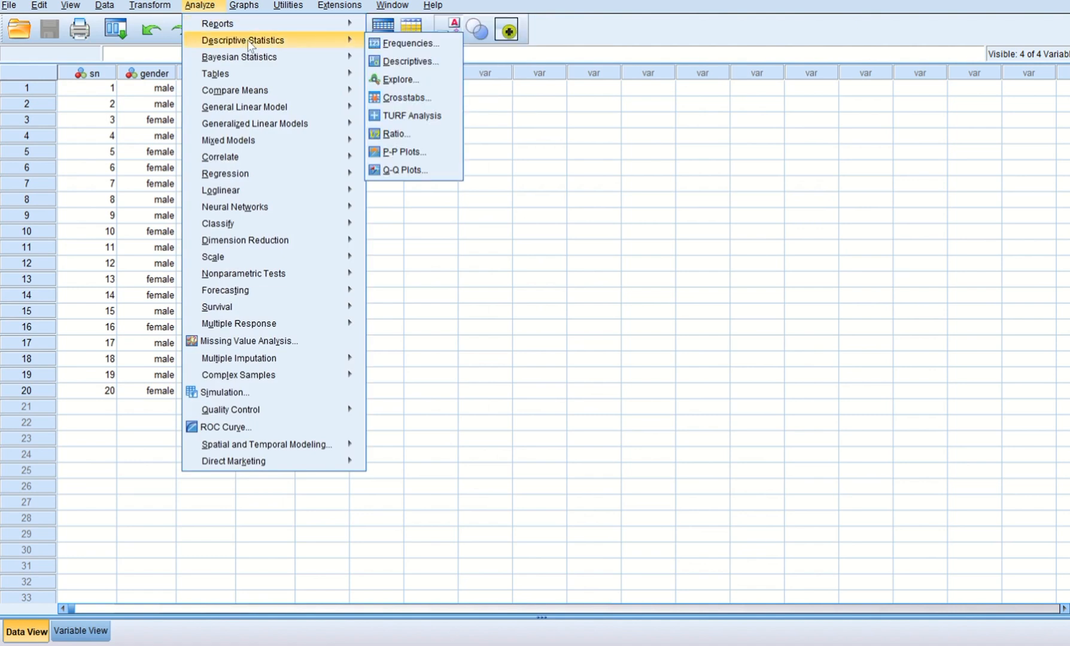
{"action": "mouse_move", "coordinate": [239, 156]}
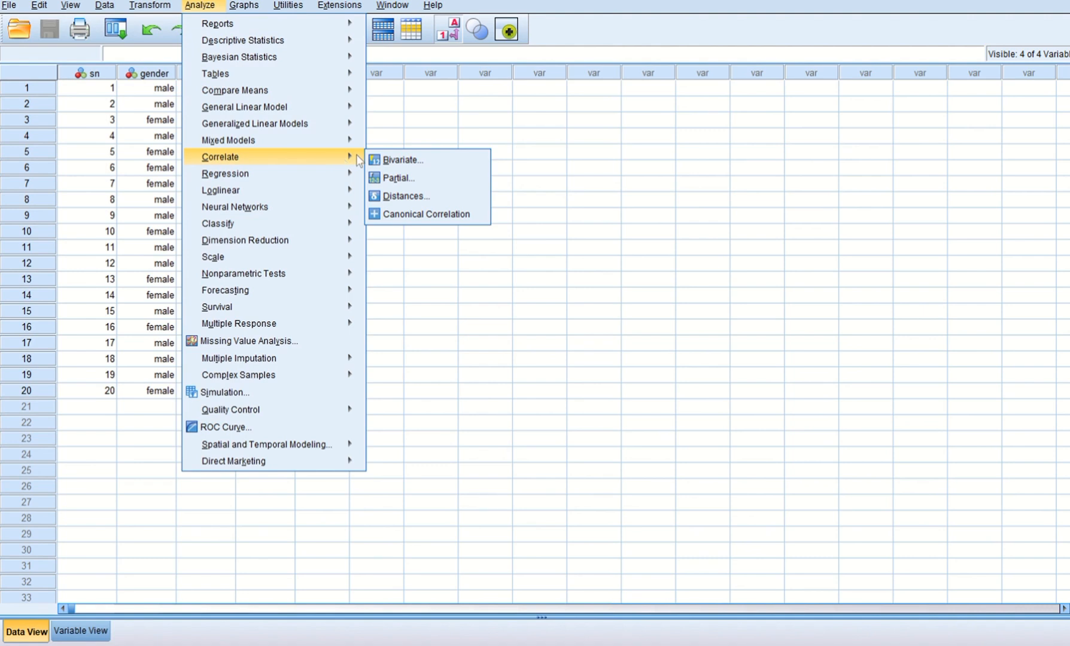
{"action": "left_click", "coordinate": [407, 160]}
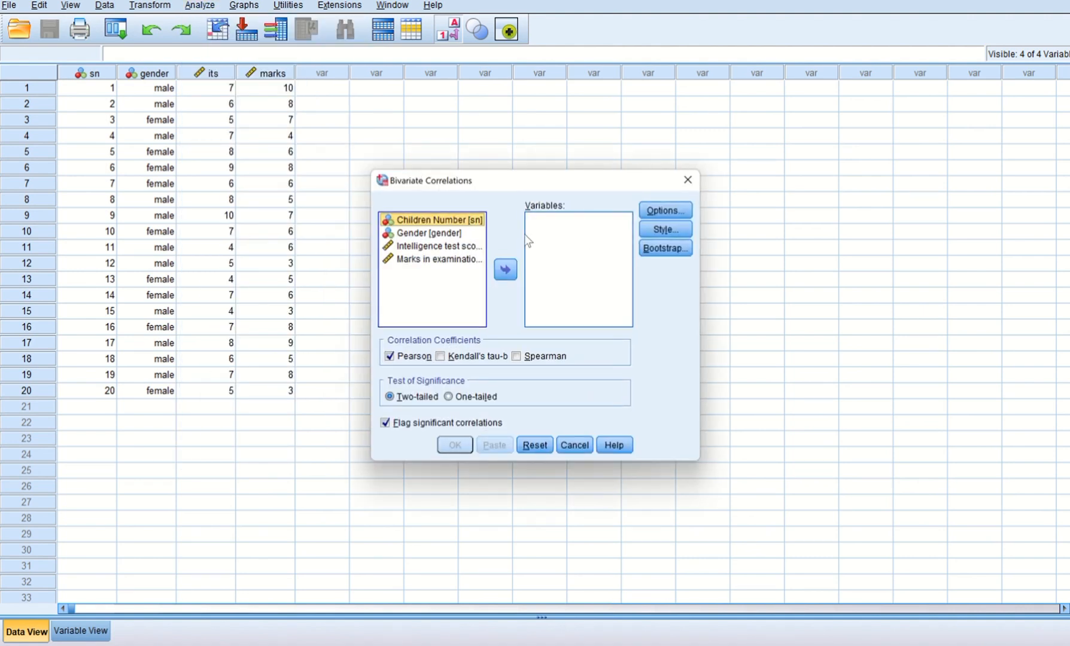
{"action": "left_click", "coordinate": [436, 250]}
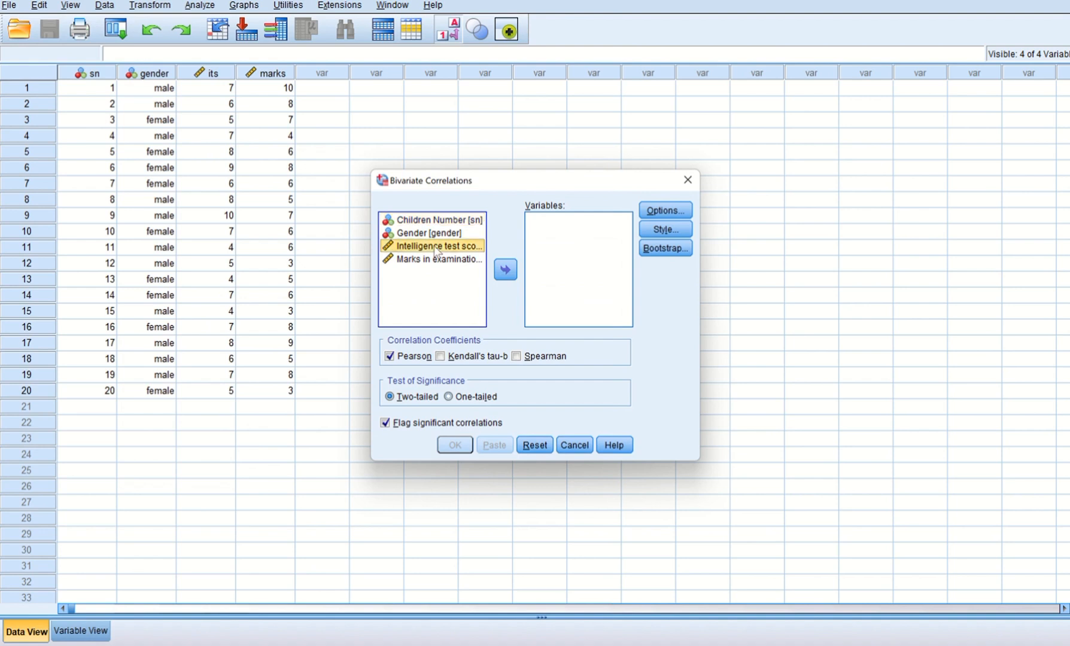
{"action": "left_click", "coordinate": [505, 271]}
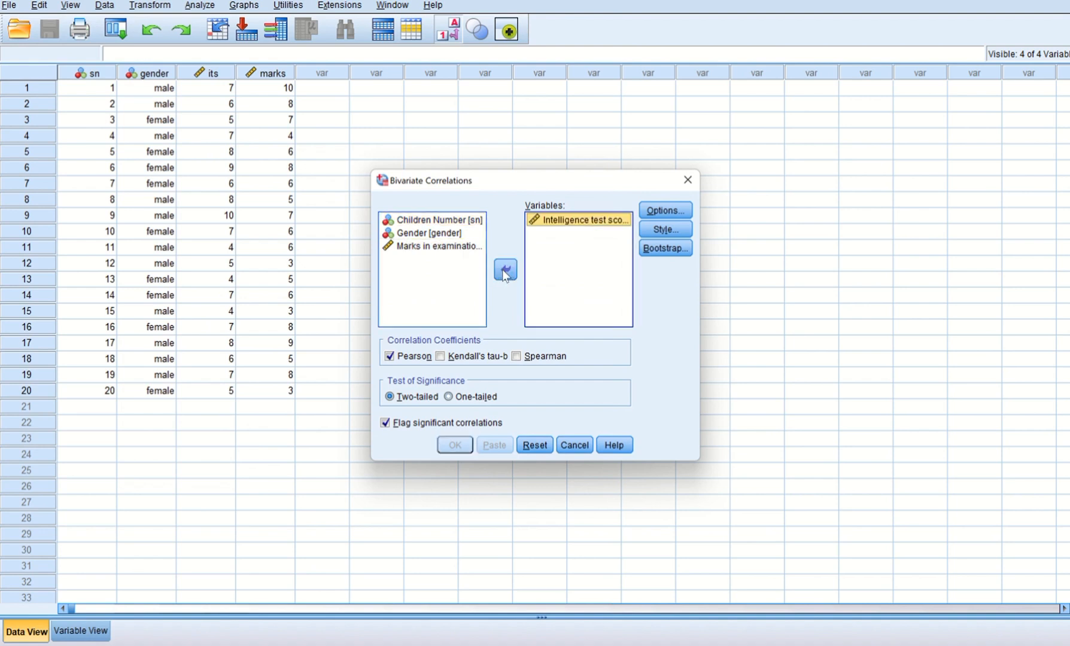
{"action": "left_click", "coordinate": [442, 249]}
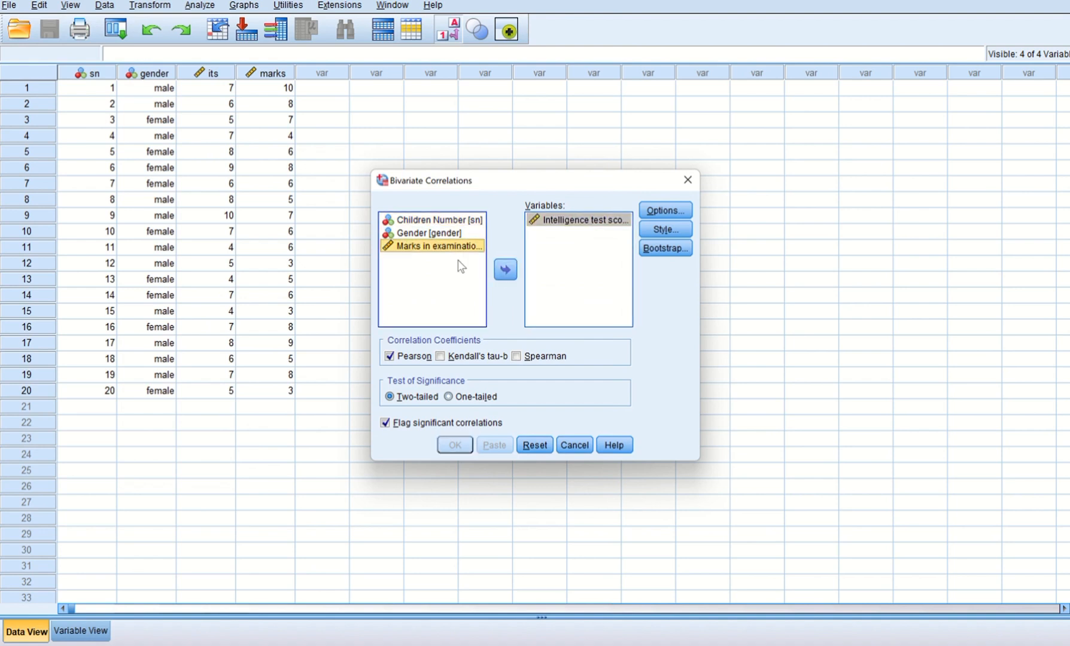
{"action": "left_click", "coordinate": [503, 272]}
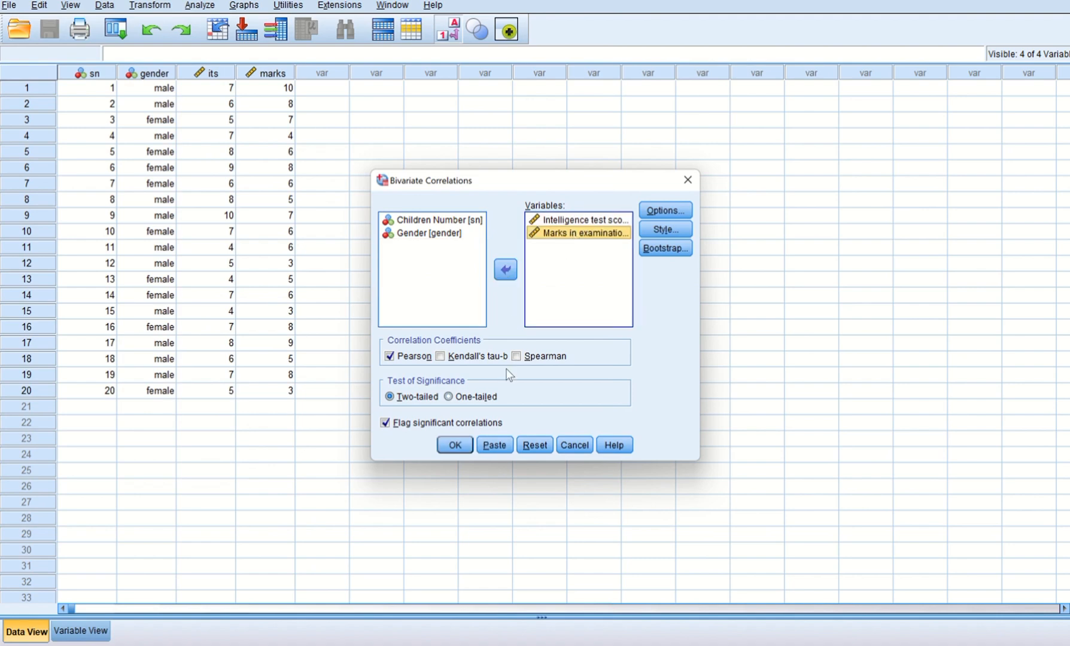
{"action": "left_click", "coordinate": [455, 446]}
{"action": "left_click", "coordinate": [455, 446]}
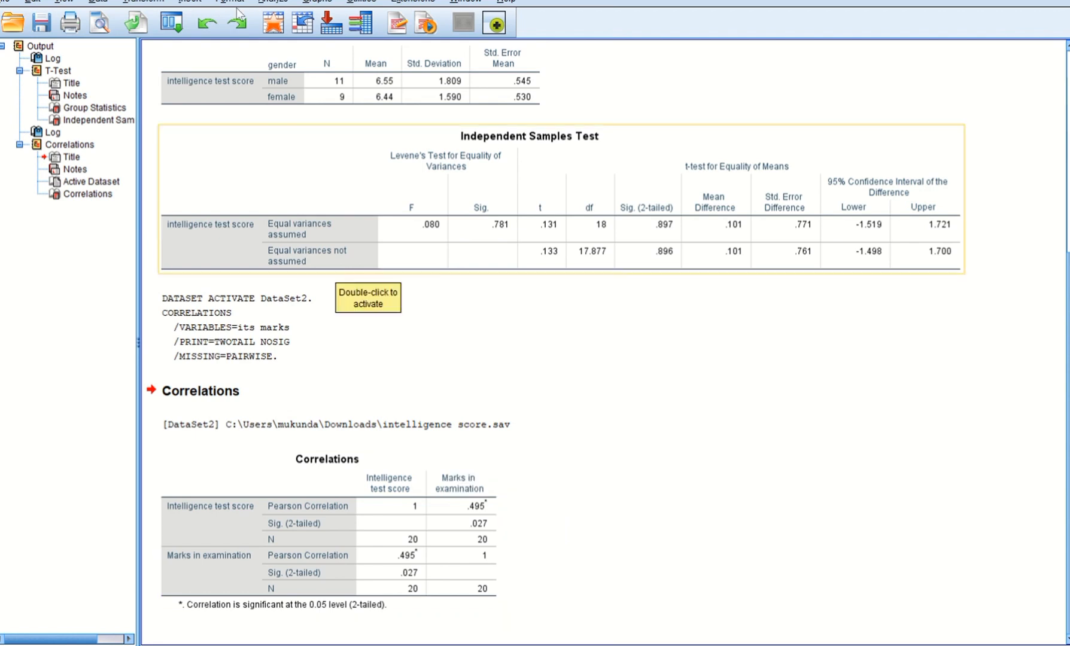
{"action": "left_click", "coordinate": [412, 2]}
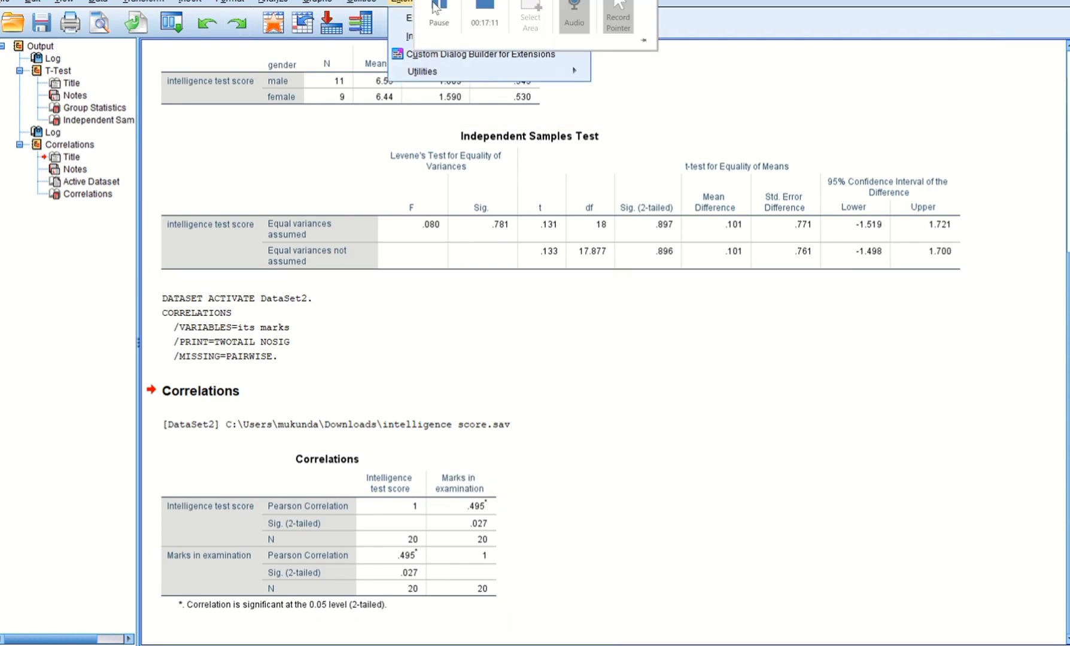
{"action": "left_click", "coordinate": [439, 8]}
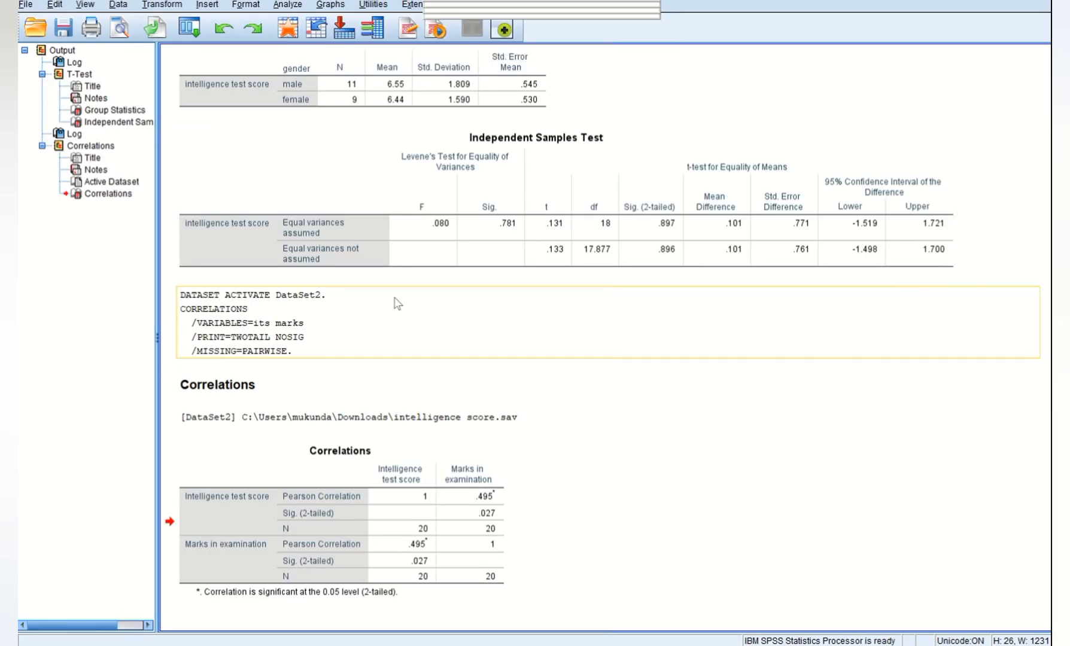
- Examine the Correlations table for the Pearson coefficient and two-tailed significance between intelligence test score and marks in examination
{"action": "left_click", "coordinate": [173, 487]}
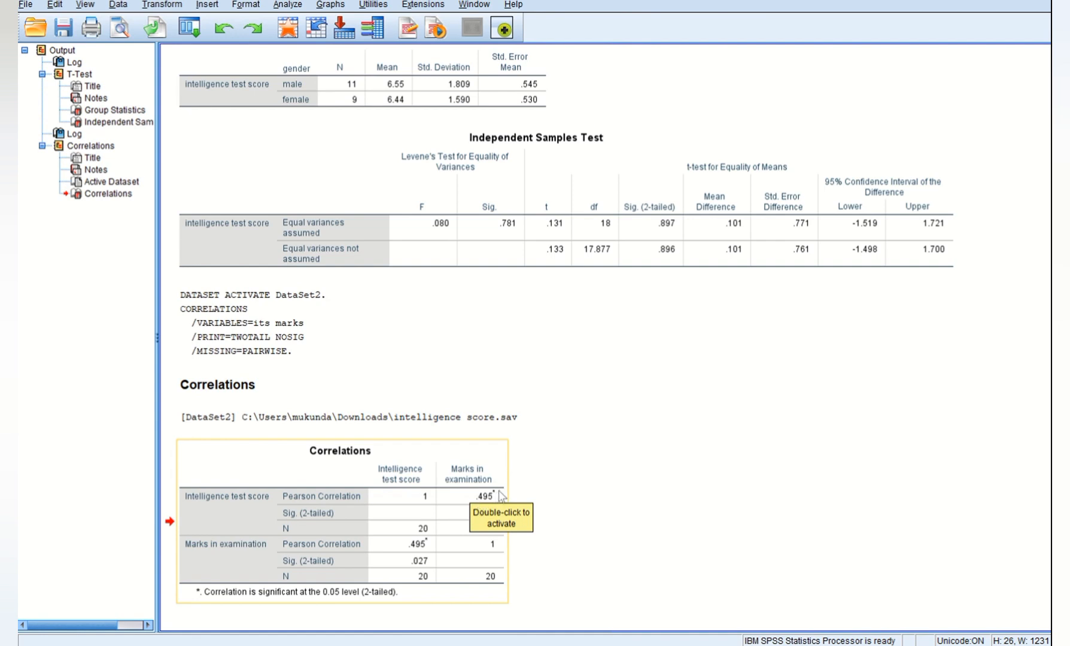
{"action": "mouse_move", "coordinate": [445, 27]}
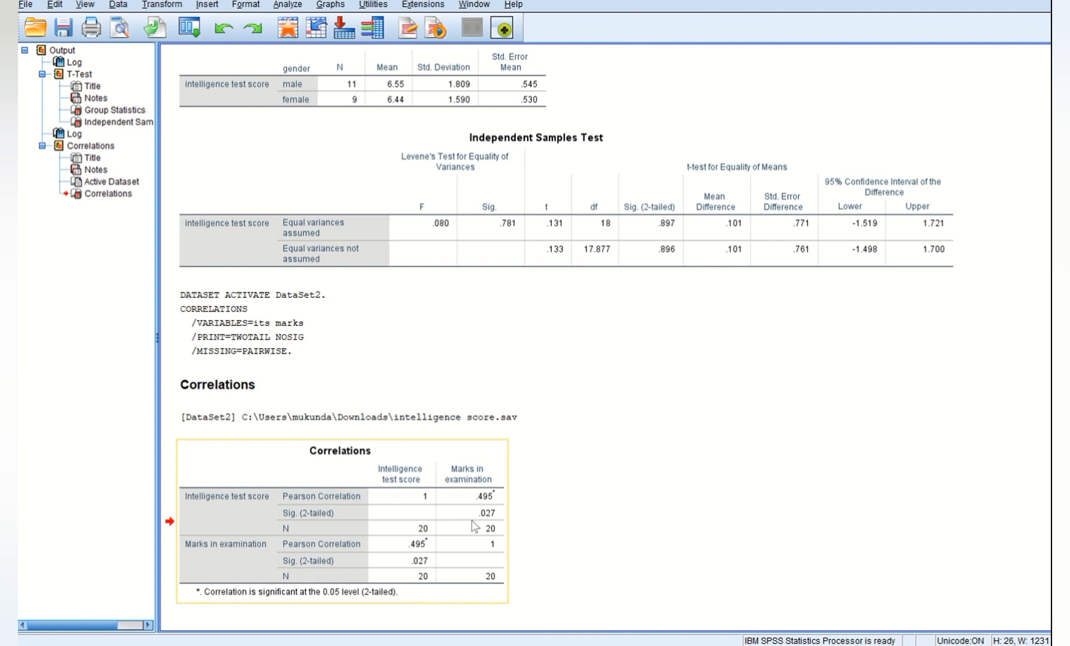
{"action": "left_click", "coordinate": [659, 395]}
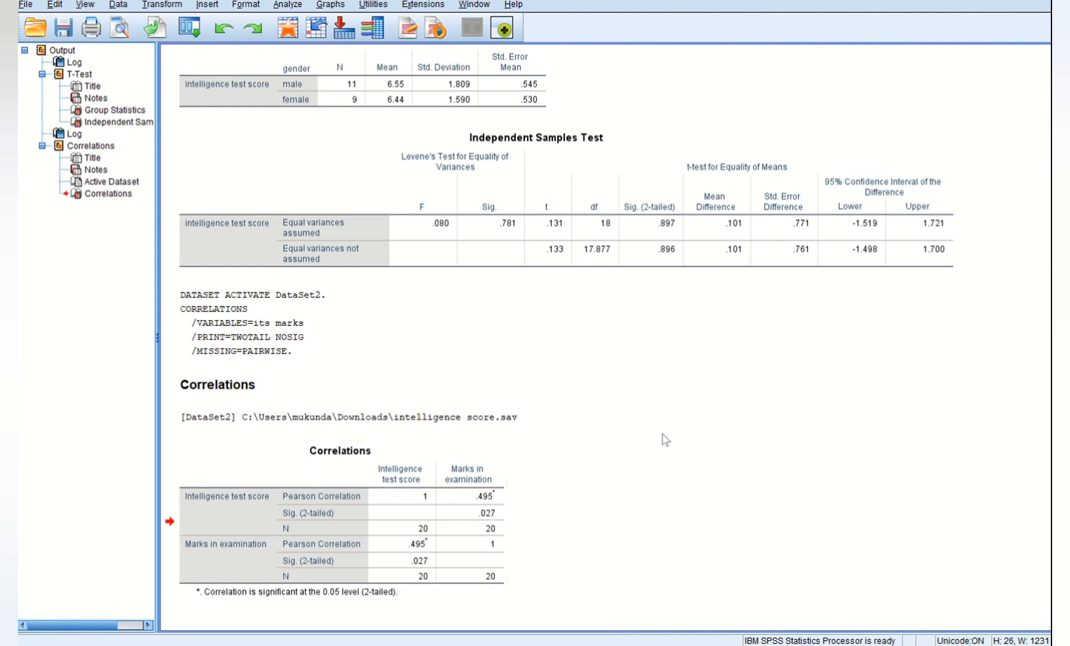